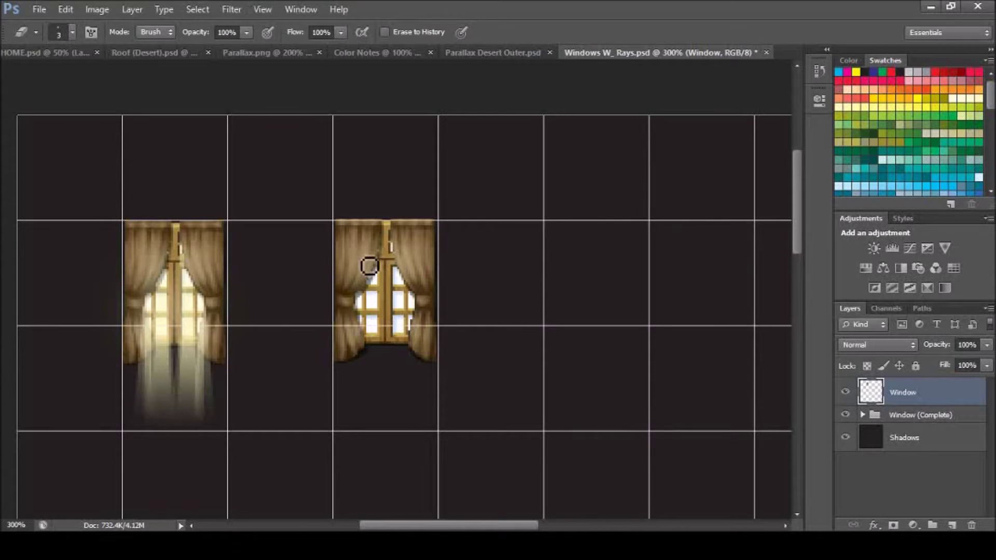
pyautogui.press('m')
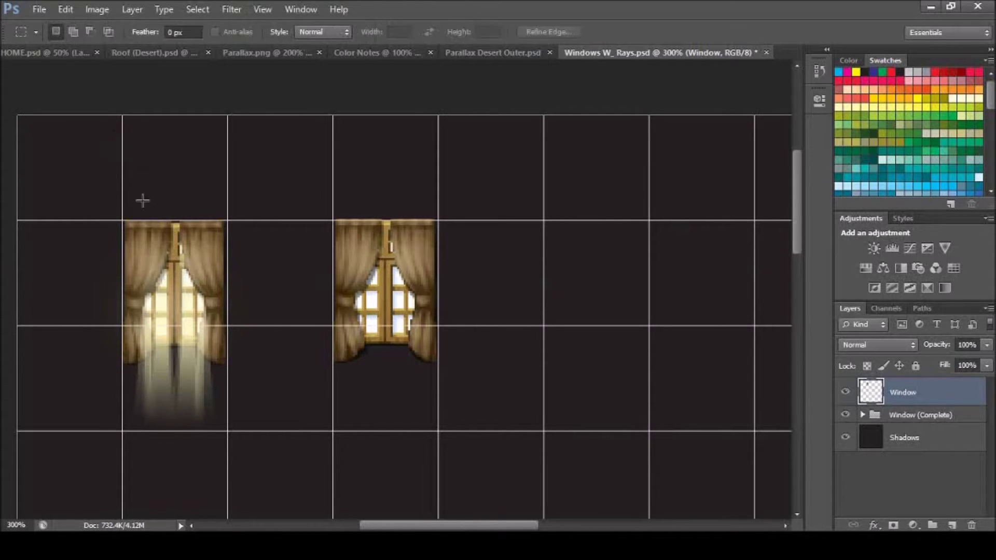
pyautogui.moveTo(105, 175); pyautogui.dragTo(252, 447)
pyautogui.hotkey('ctrl', 'z')
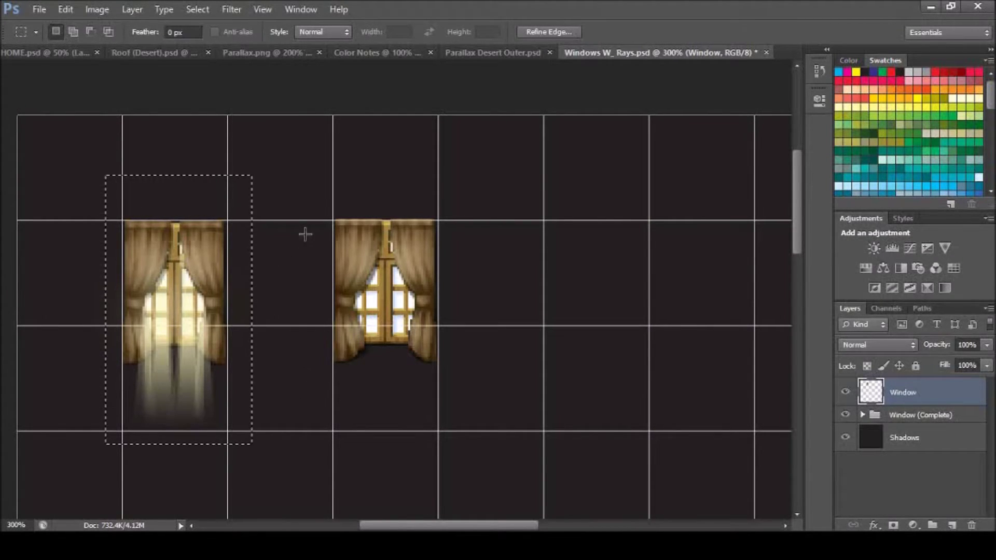
pyautogui.click(289, 223)
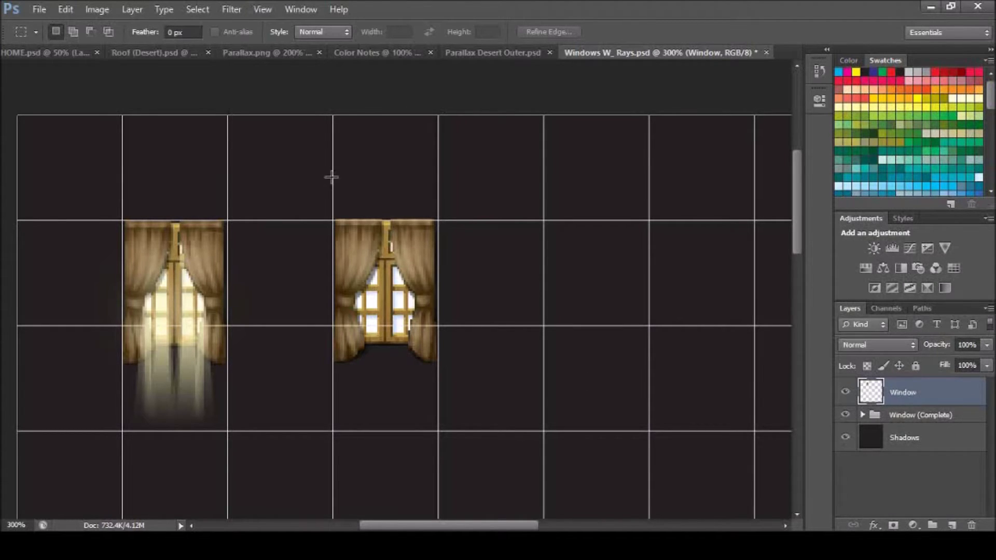
pyautogui.moveTo(324, 167); pyautogui.dragTo(490, 445)
pyautogui.click(610, 310)
# Hide the Window (Complete) group and add a new layer named "Bottom L" above the Window layer.
pyautogui.click(845, 415)
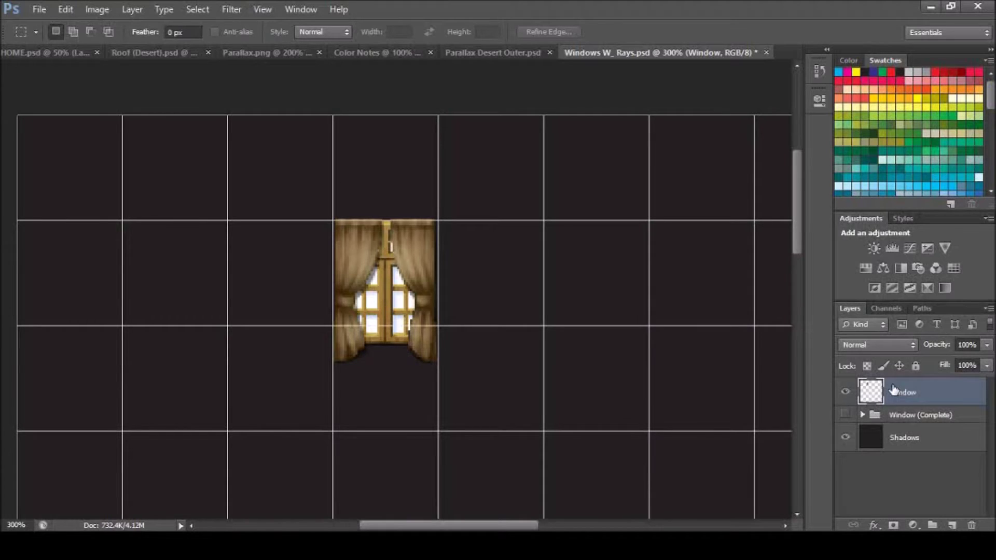
pyautogui.doubleClick(892, 386)
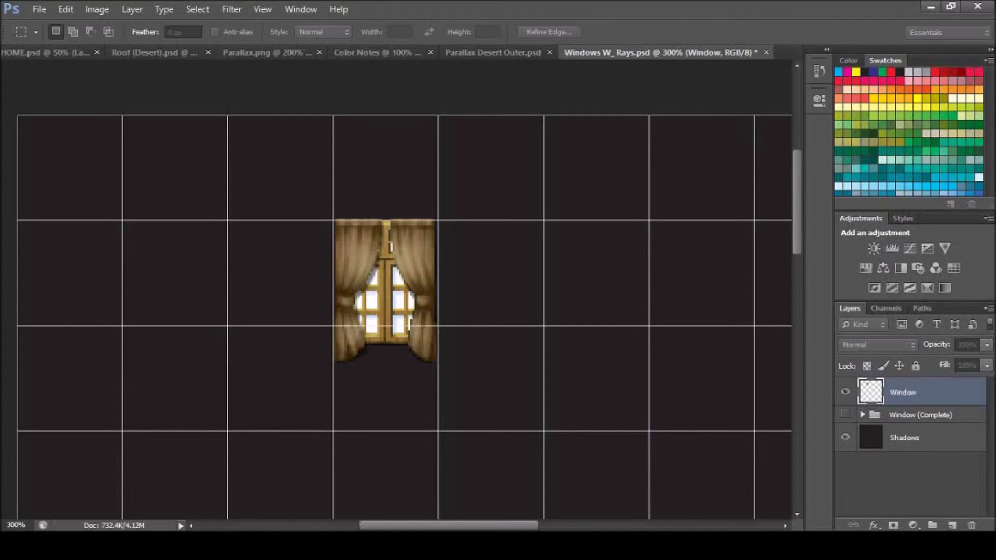
pyautogui.press('Return')
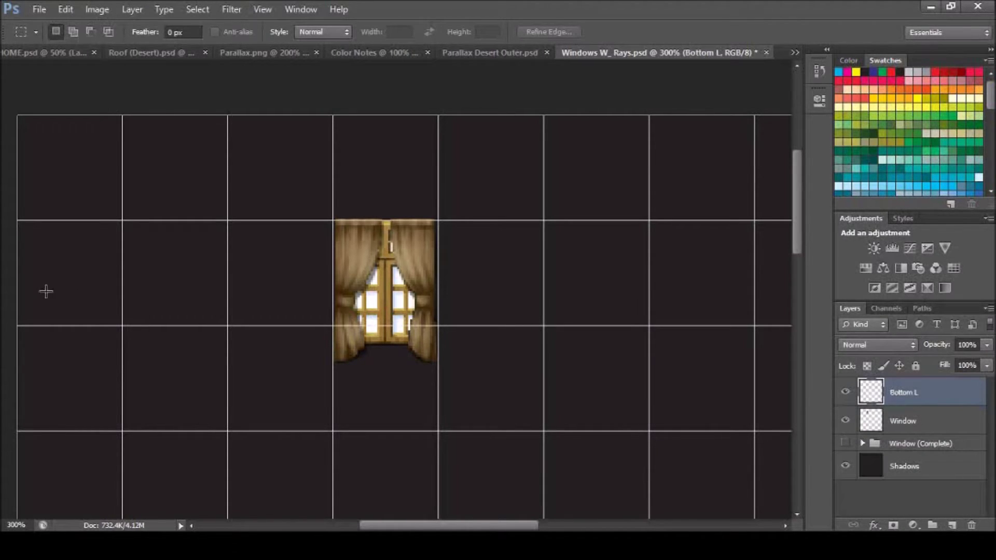
# Outline a tapered ray with the Polygonal Lasso, from the window's lower-left pane down to the grid line below.
pyautogui.press('l')
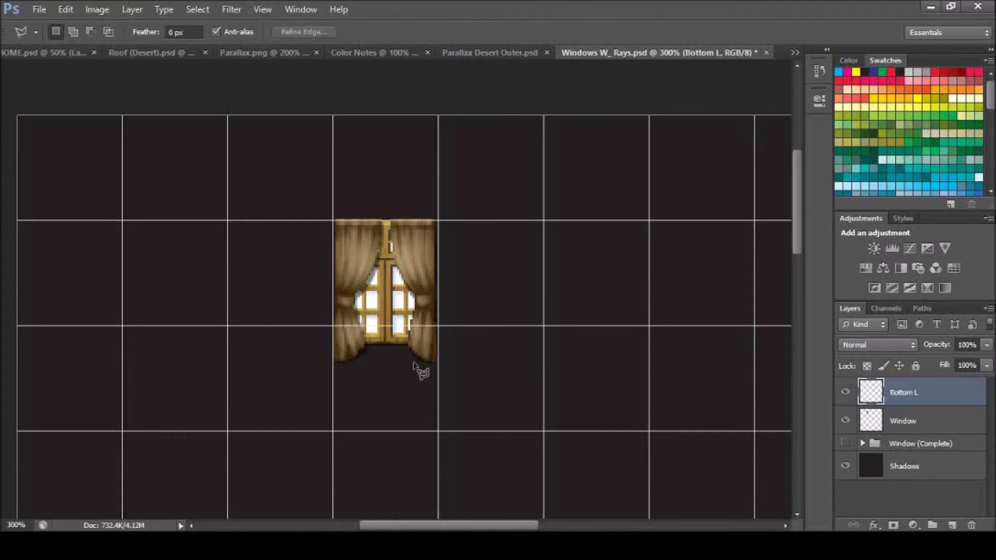
pyautogui.click(377, 319)
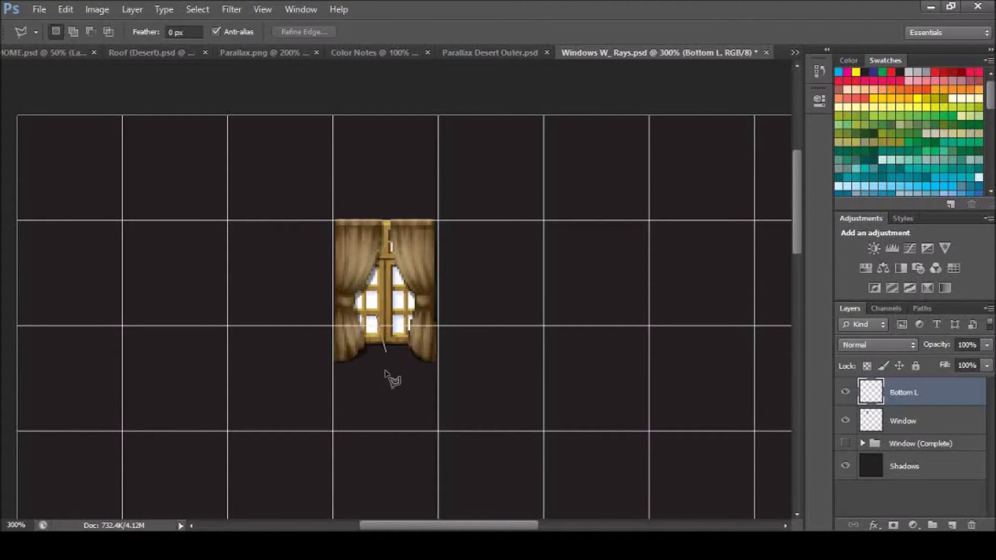
pyautogui.click(386, 431)
pyautogui.click(363, 430)
pyautogui.click(375, 323)
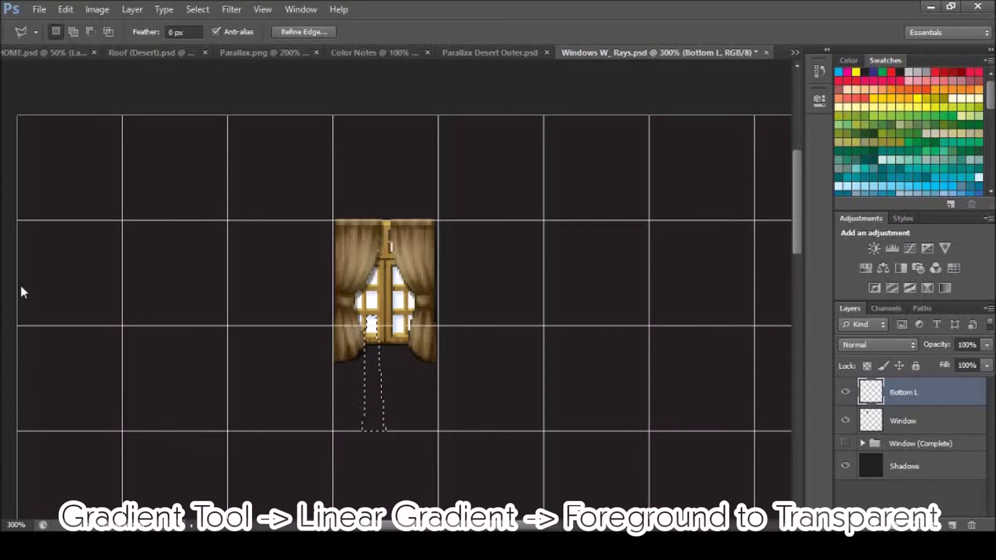
# Fill the ray selection with a linear pale-yellow-to-transparent gradient fading downward, and clear the selection.
pyautogui.press('g')
pyautogui.moveTo(369, 312); pyautogui.dragTo(375, 426)
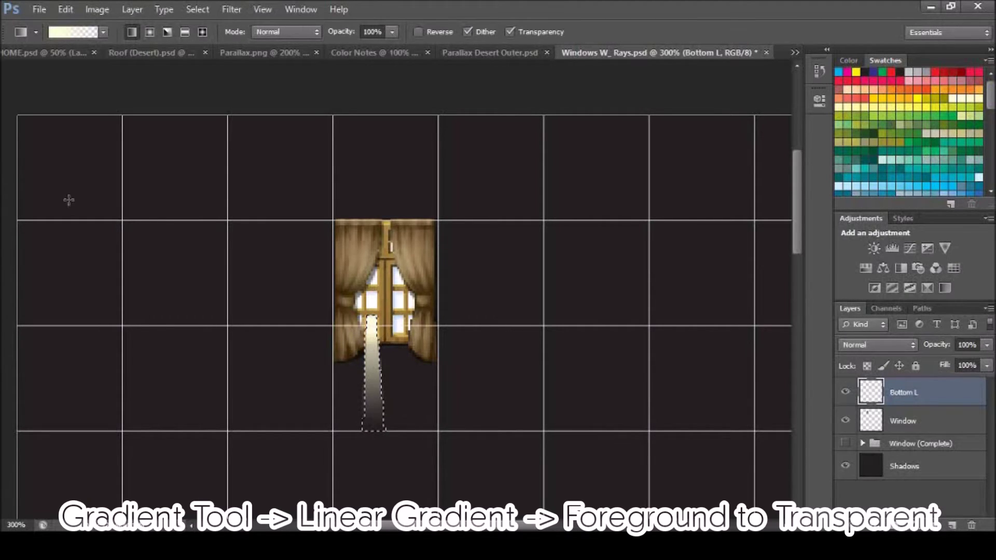
pyautogui.press('m')
pyautogui.click(562, 465)
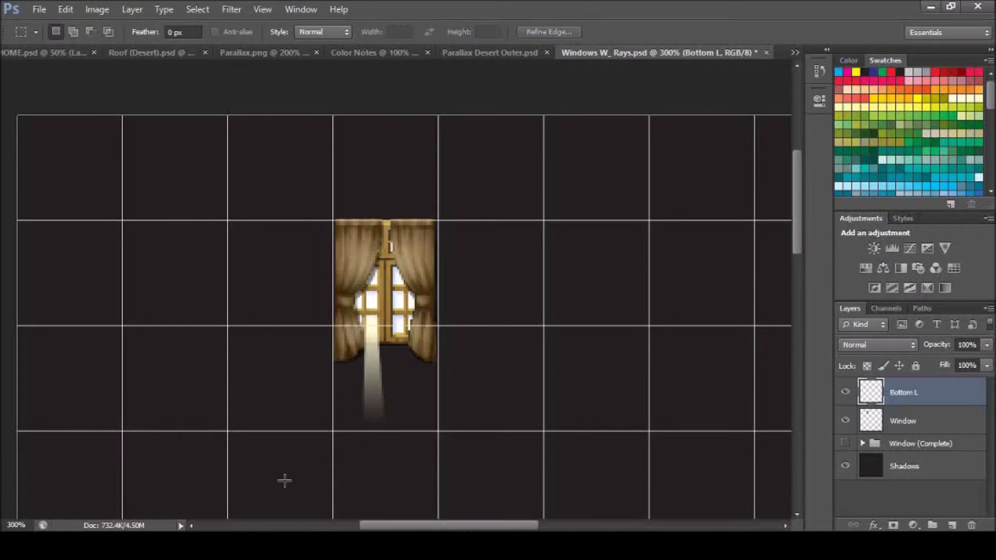
pyautogui.press('l')
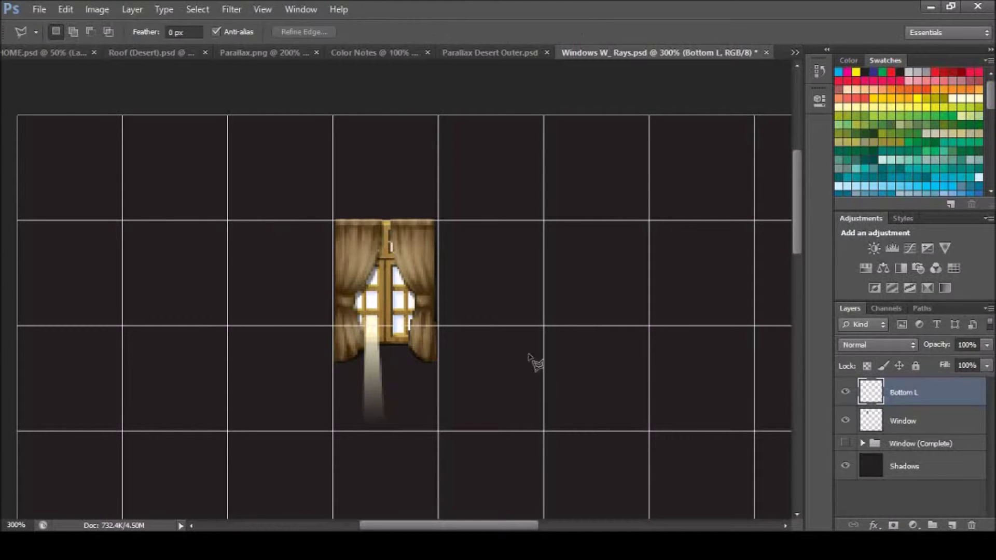
pyautogui.click(393, 315)
pyautogui.click(403, 316)
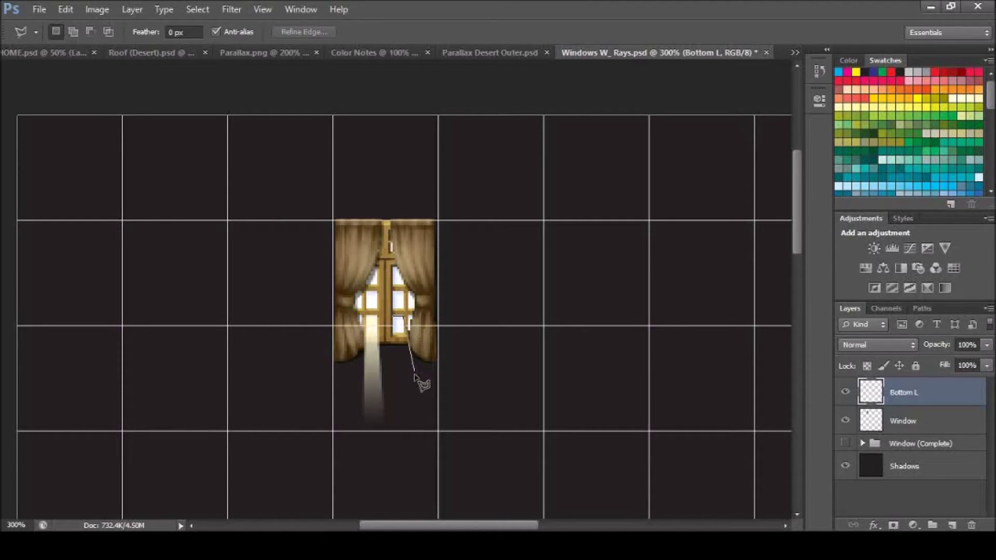
pyautogui.click(409, 417)
pyautogui.click(393, 418)
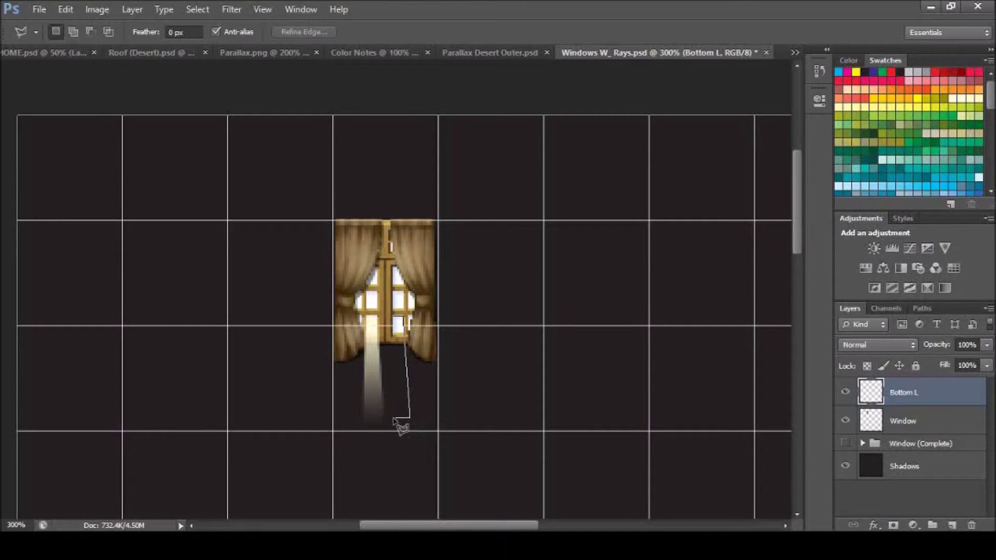
pyautogui.click(394, 317)
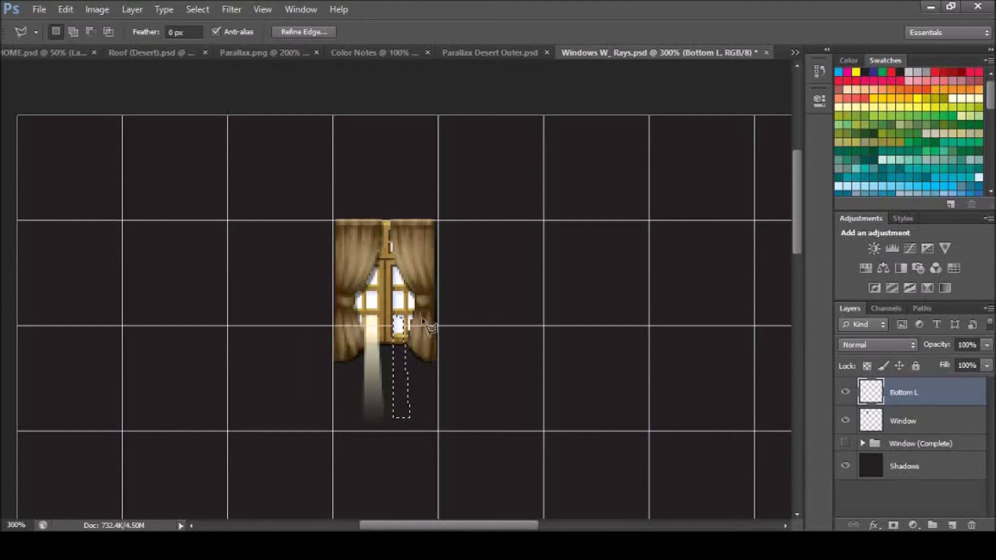
pyautogui.click(421, 314)
pyautogui.press('Escape')
pyautogui.press('m')
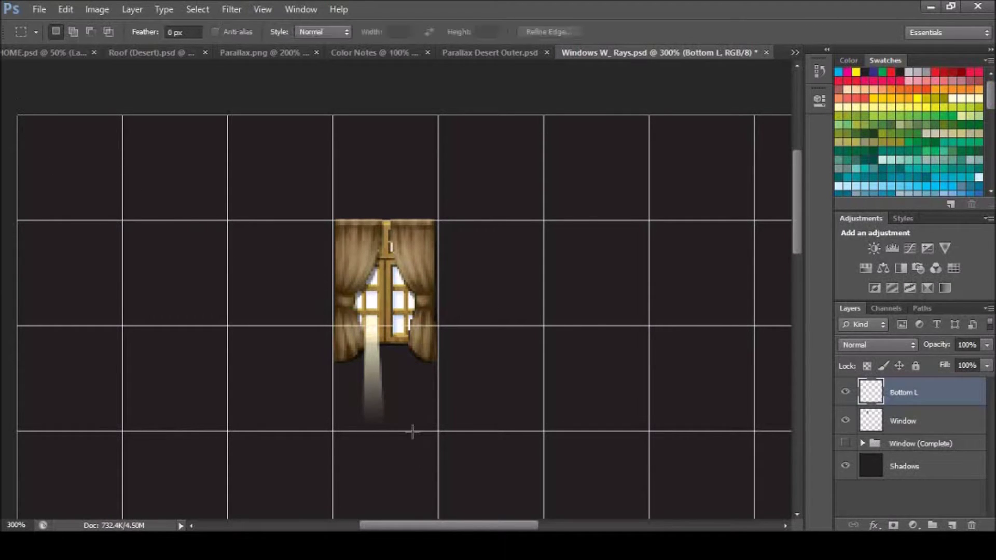
# Duplicate the light ray onto a new layer and align the copy under the window's lower-right pane.
pyautogui.moveTo(326, 276); pyautogui.dragTo(444, 467)
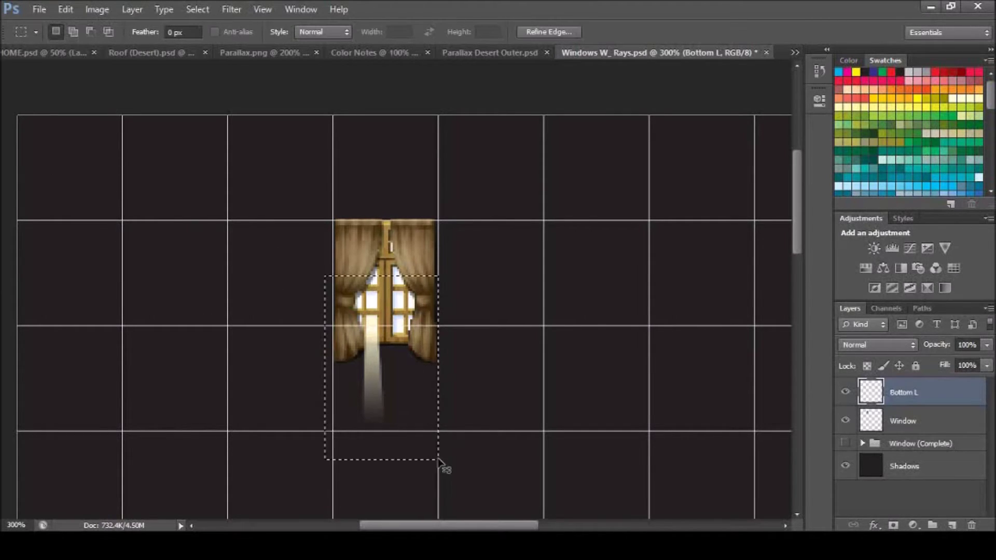
pyautogui.hotkey('ctrl', 'j')
pyautogui.press('v')
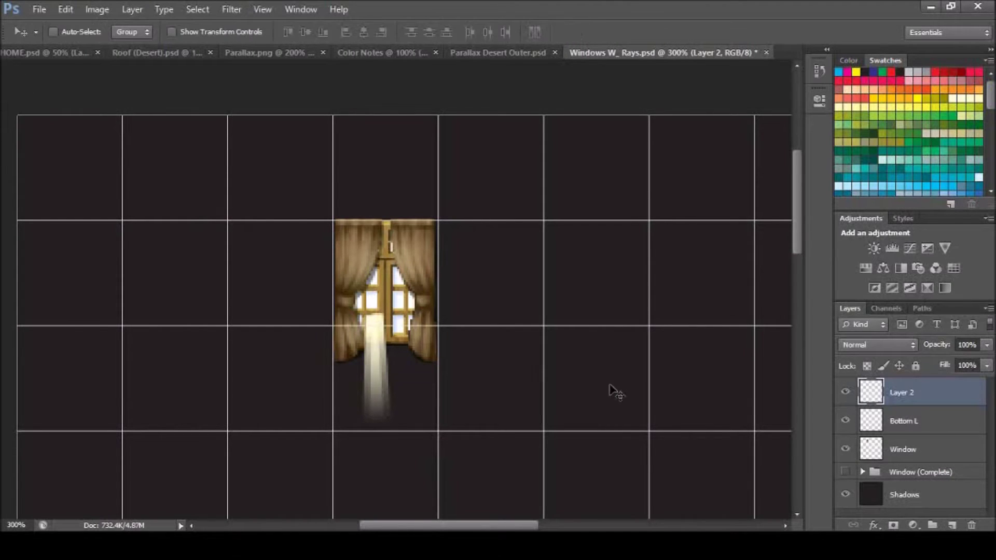
pyautogui.moveTo(387, 340); pyautogui.dragTo(408, 347)
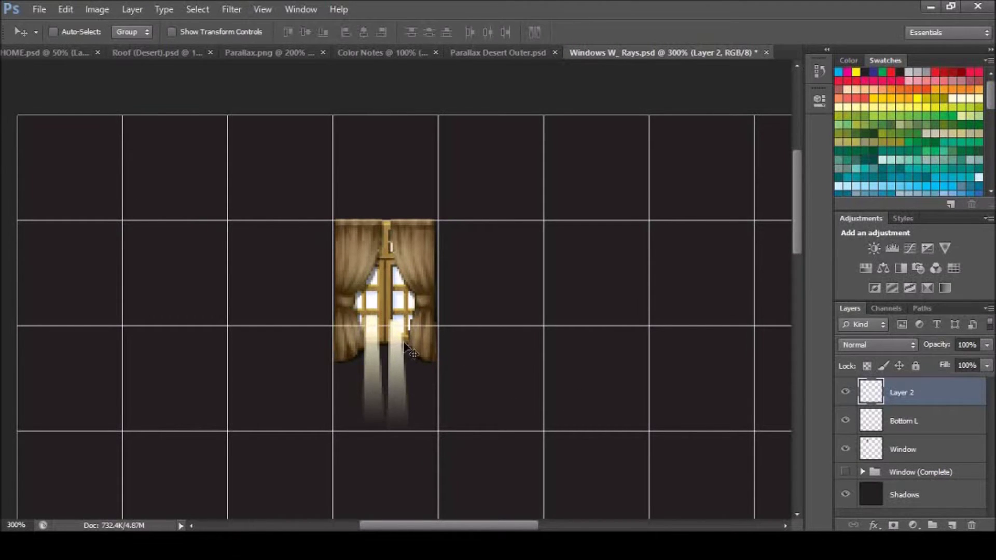
pyautogui.press('Right')
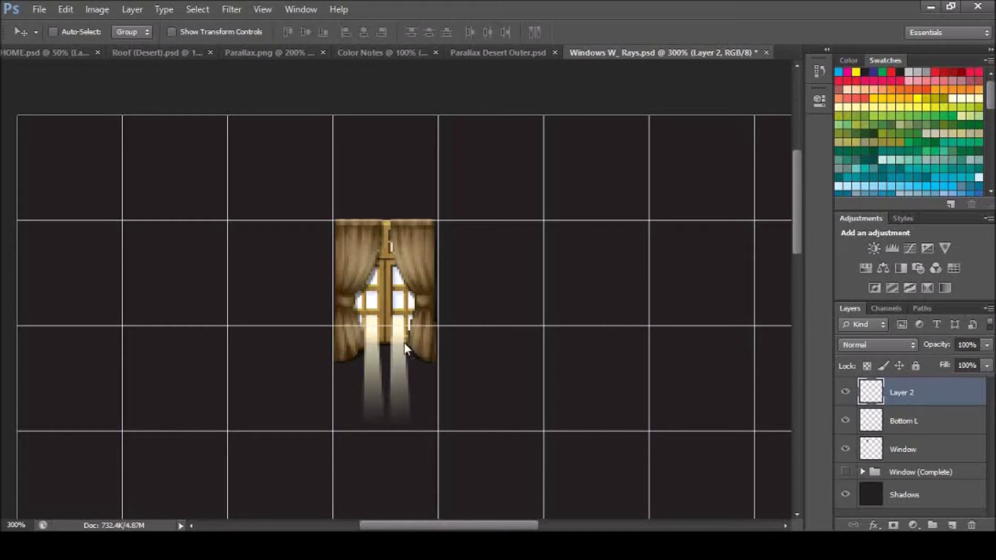
pyautogui.click(965, 345)
pyautogui.write('80')
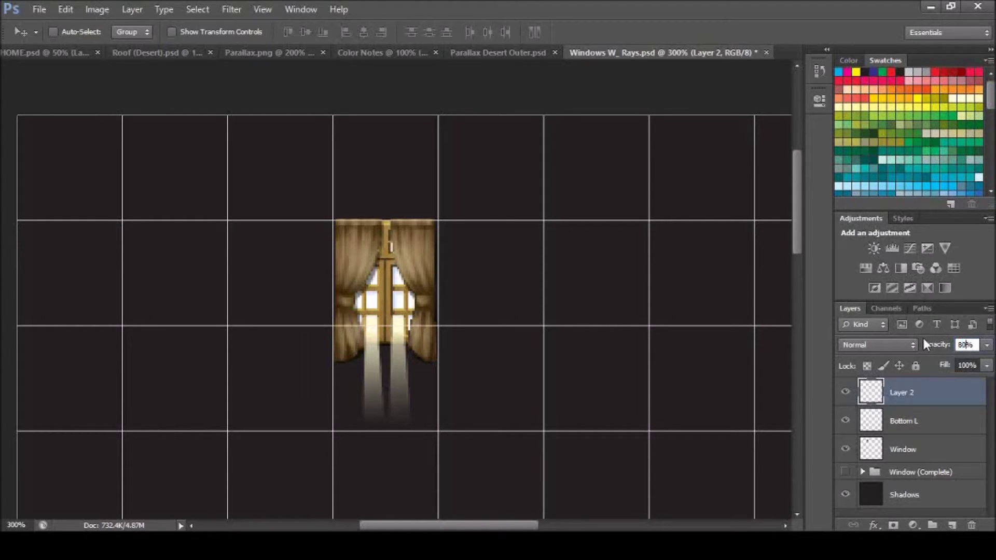
pyautogui.press('BackSpace')
pyautogui.press('BackSpace')
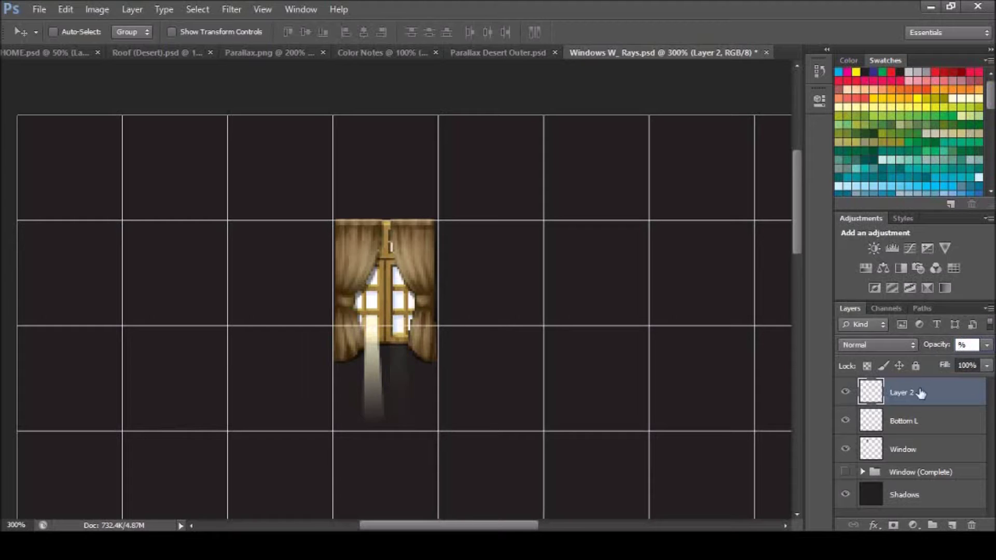
pyautogui.press('Delete')
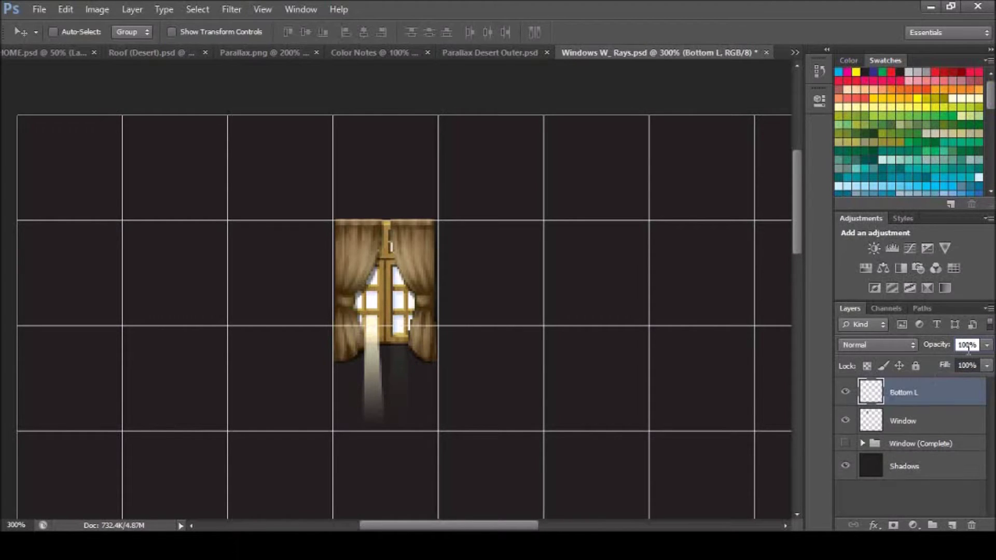
pyautogui.click(968, 345)
pyautogui.write('4')
pyautogui.press('Escape')
pyautogui.hotkey('ctrl', 'shift', 'alt', 'n')
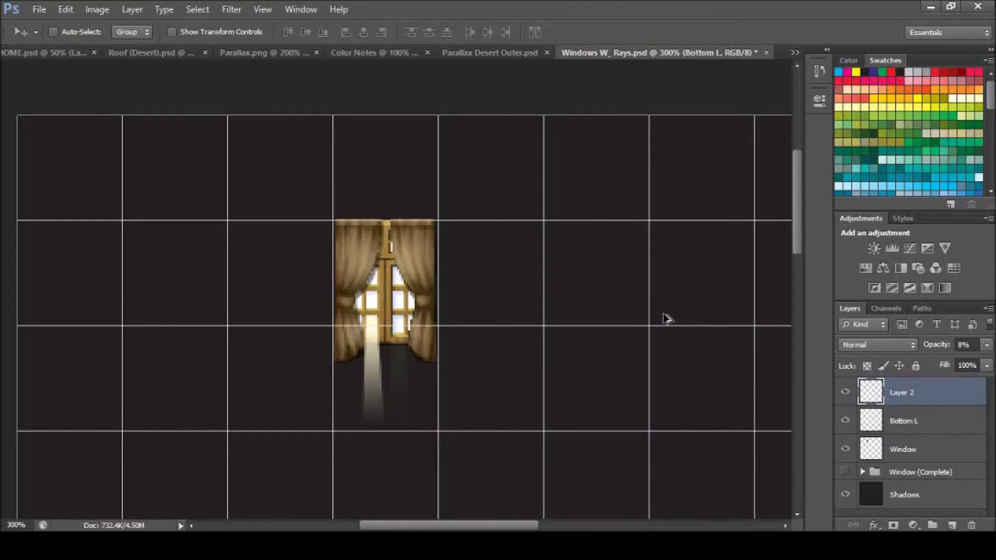
pyautogui.press('0')
pyautogui.press('8')
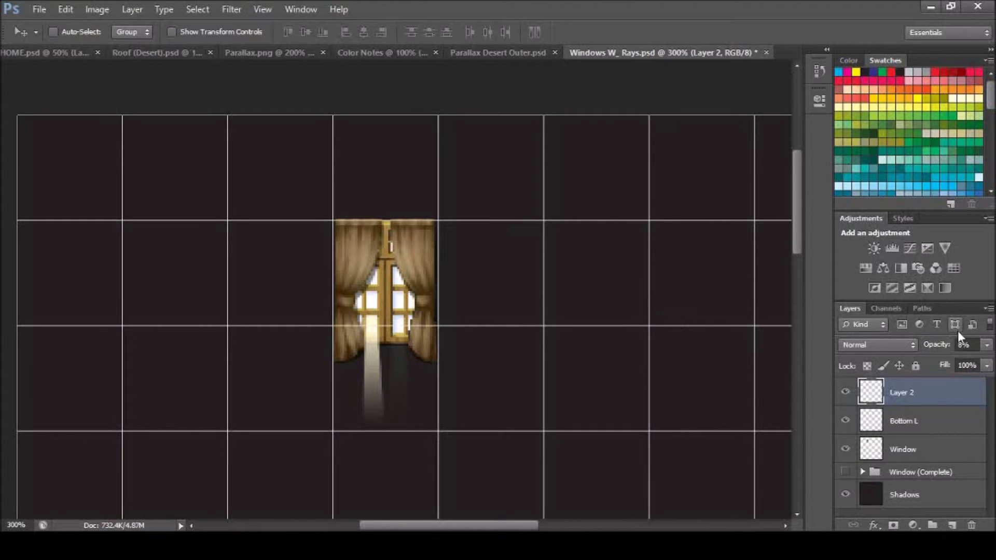
pyautogui.write('100')
pyautogui.press('Return')
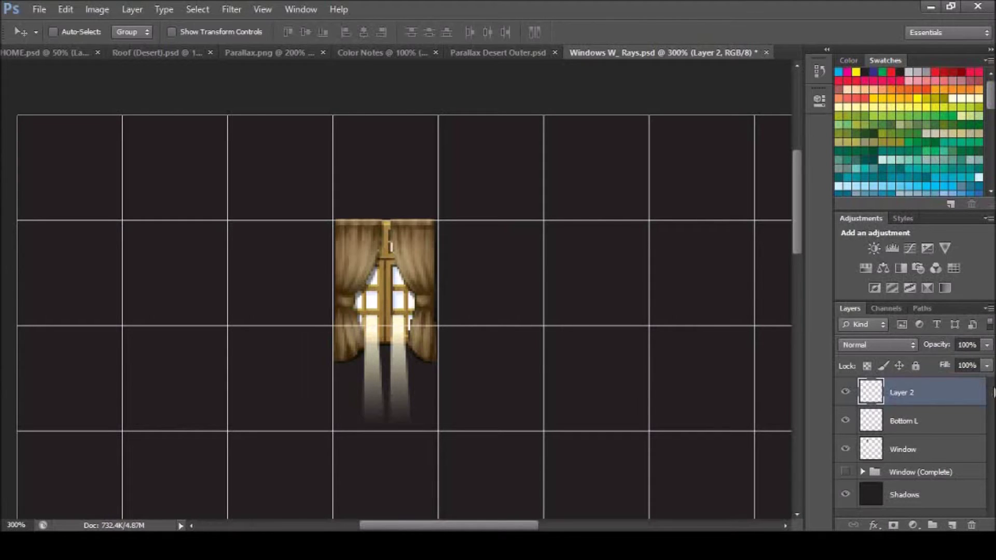
# Merge the duplicated ray into the Bottom L layer and set that layer's opacity to 70%.
pyautogui.hotkey('ctrl', 'e')
pyautogui.click(967, 347)
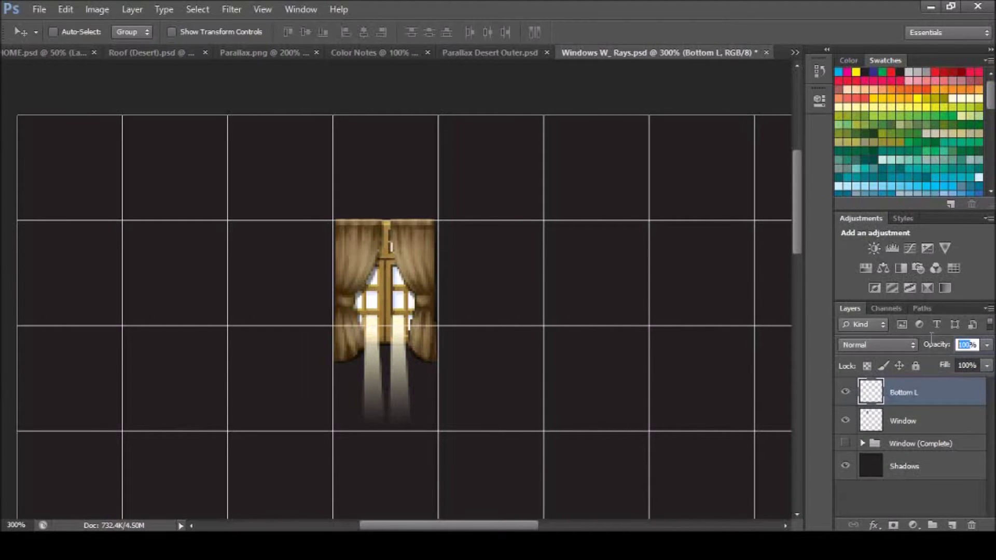
pyautogui.write('70')
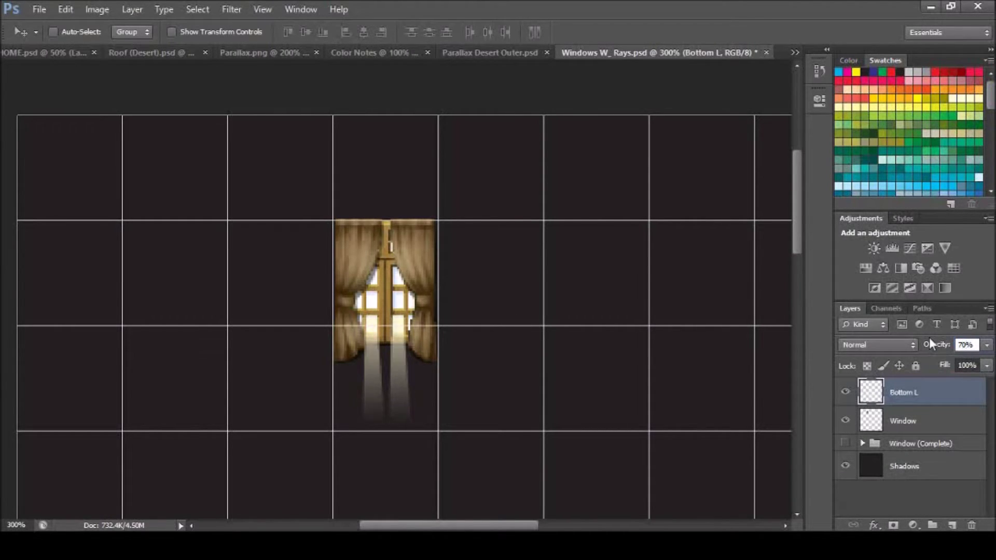
pyautogui.press('Return')
# Add a layer named "Bottom S" and lasso a narrow tapered ray below the small pane sliver beside the right curtain.
pyautogui.hotkey('ctrl', 's')
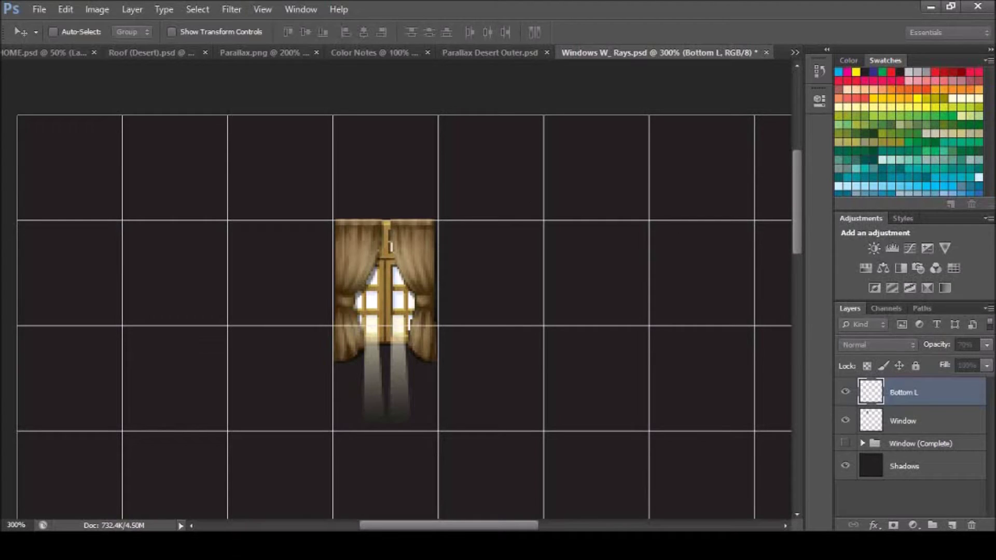
pyautogui.press('Return')
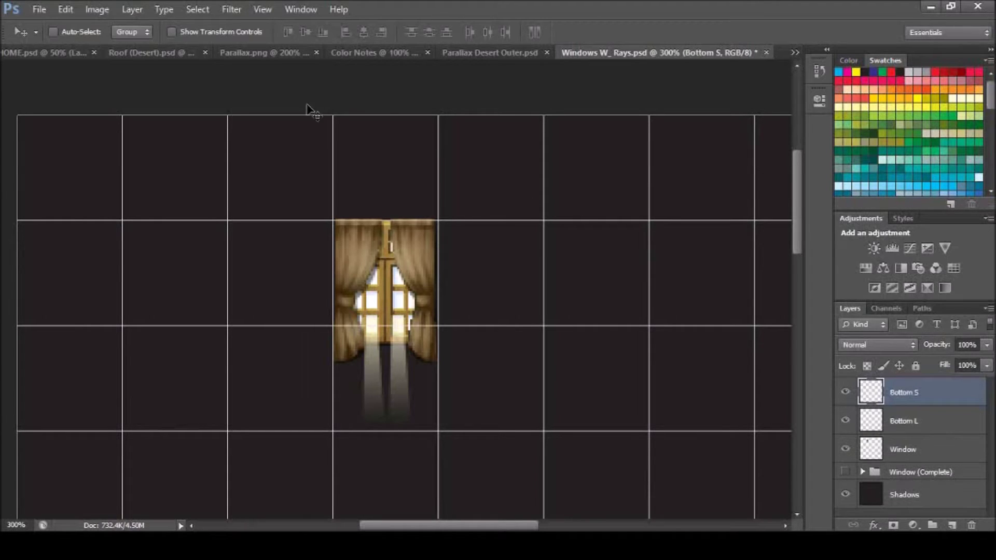
pyautogui.press('l')
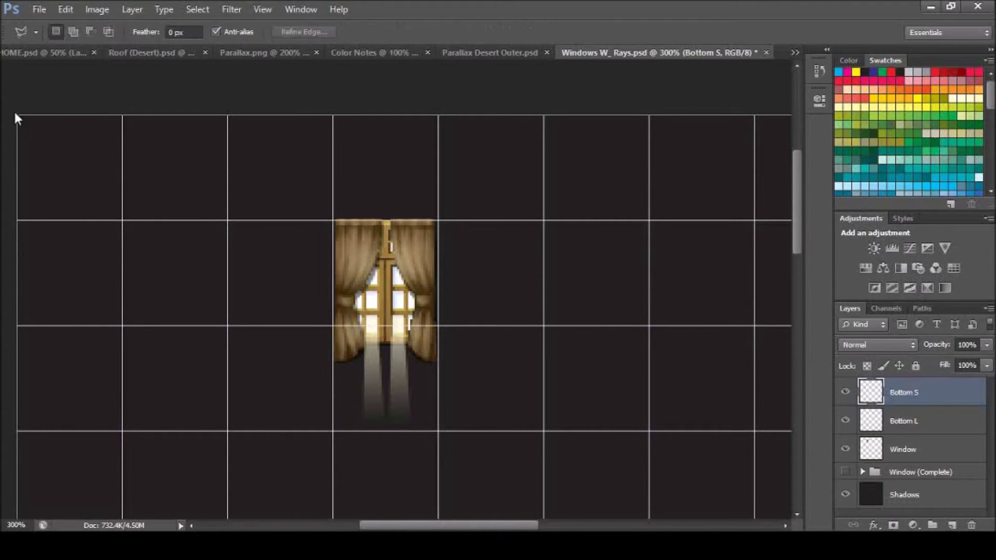
pyautogui.click(412, 319)
pyautogui.click(421, 419)
pyautogui.click(408, 419)
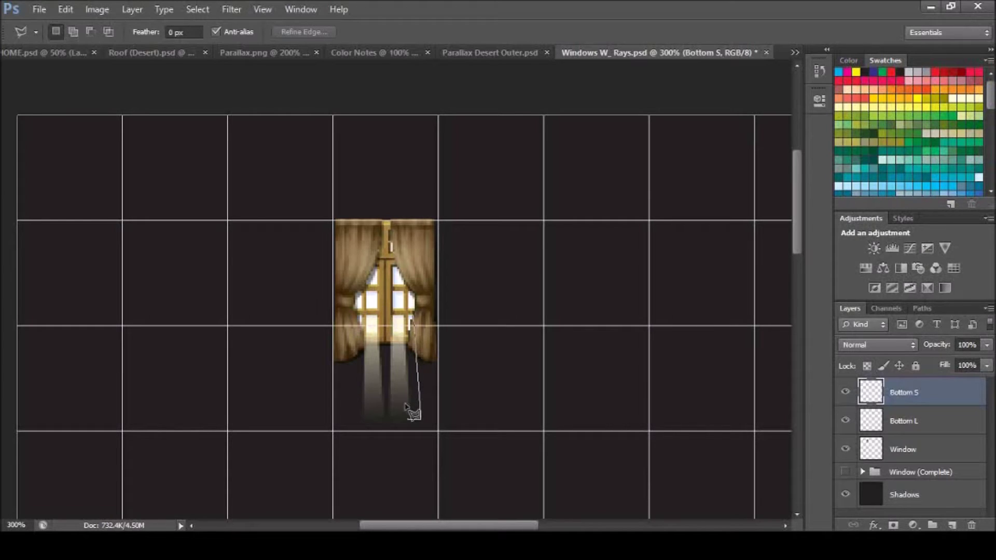
pyautogui.click(411, 316)
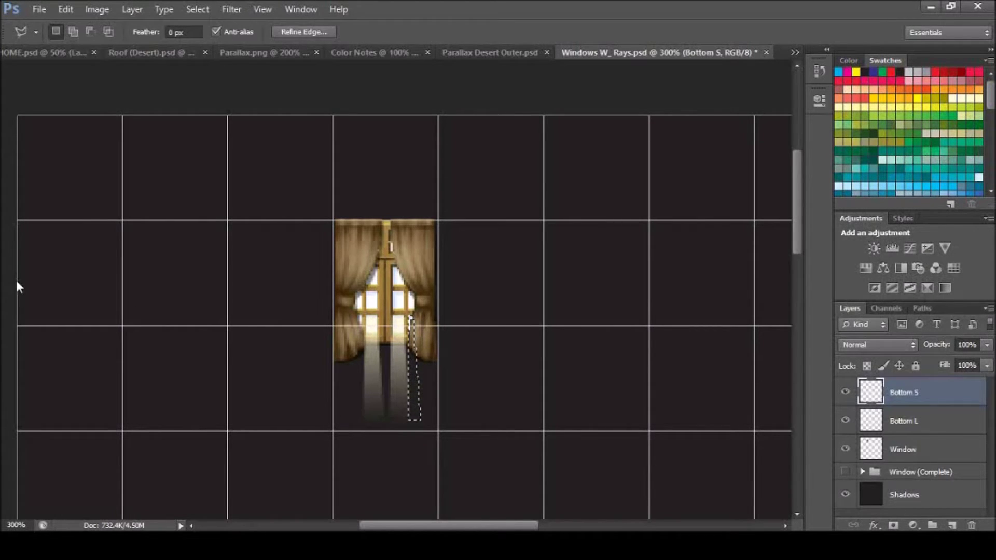
# Fill the narrow ray on Bottom S with the downward-fading pale yellow gradient and clear the selection.
pyautogui.press('g')
pyautogui.moveTo(411, 318); pyautogui.dragTo(414, 411)
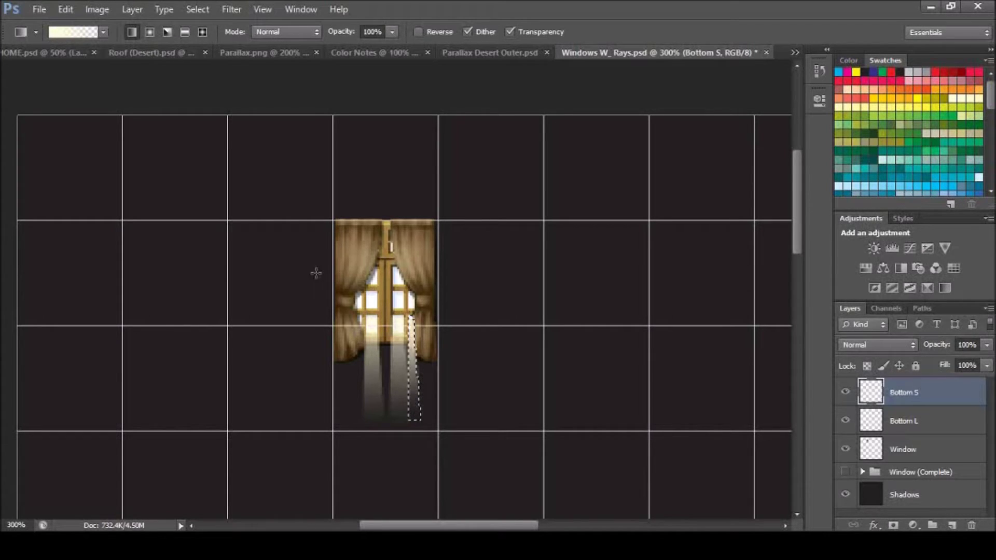
pyautogui.press('m')
pyautogui.click(578, 333)
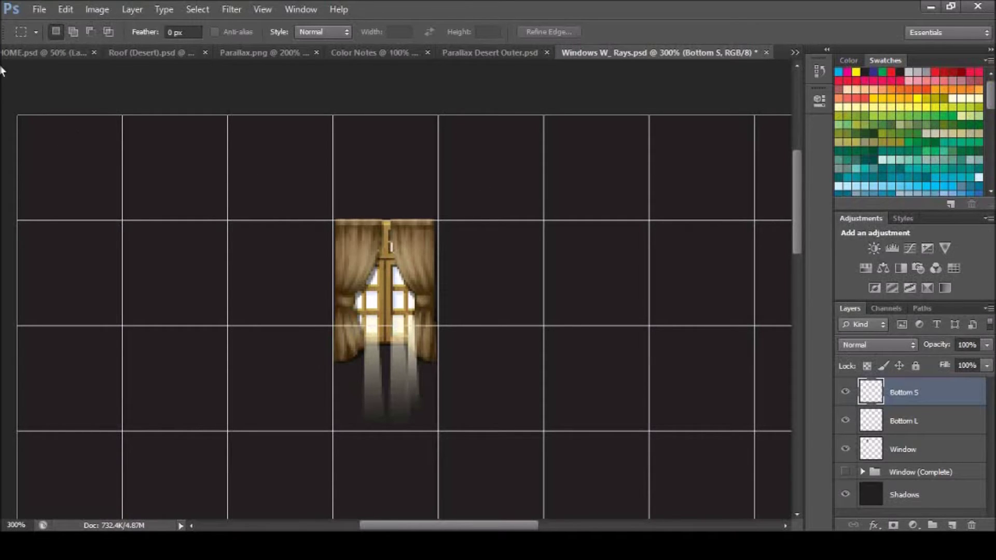
# Copy the narrow ray from Bottom S onto a new layer and align it, mirrored, under the pane sliver beside the left curtain.
pyautogui.moveTo(380, 263); pyautogui.dragTo(514, 444)
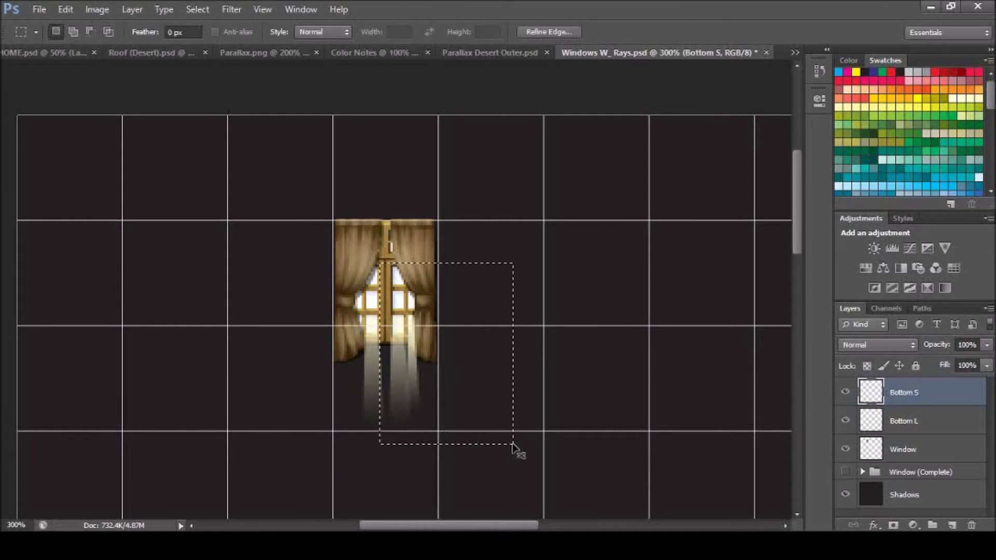
pyautogui.hotkey('ctrl', 'c')
pyautogui.hotkey('ctrl', 'v')
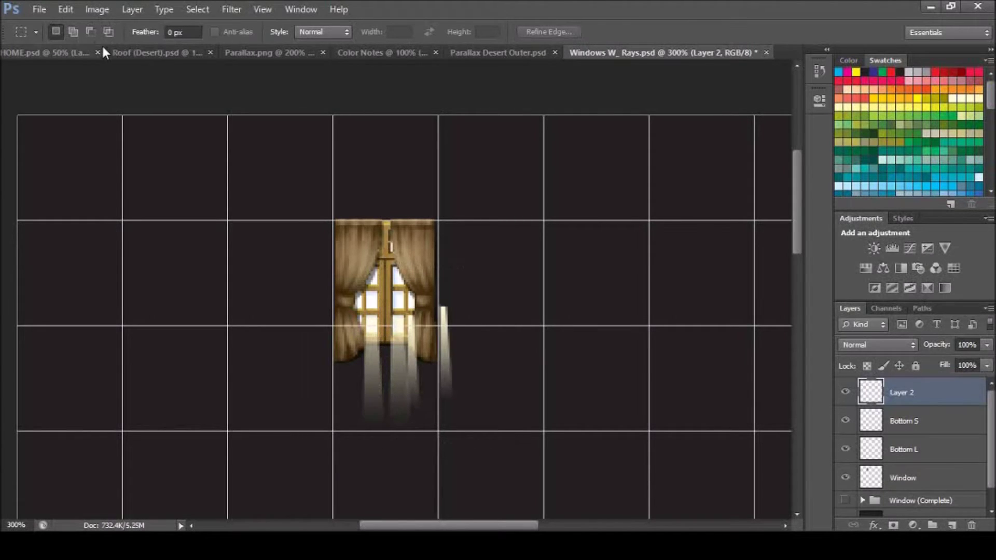
pyautogui.press('v')
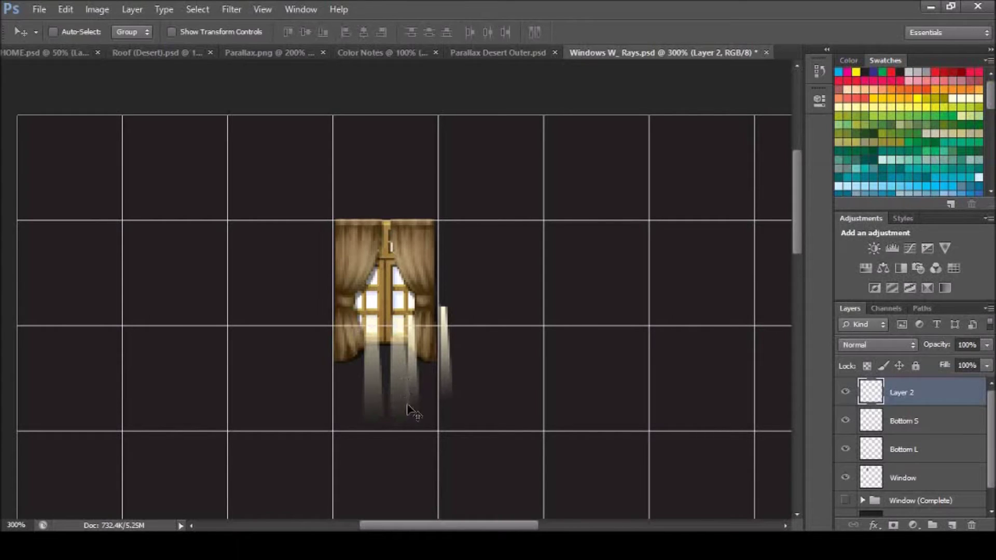
pyautogui.moveTo(447, 363); pyautogui.dragTo(364, 357)
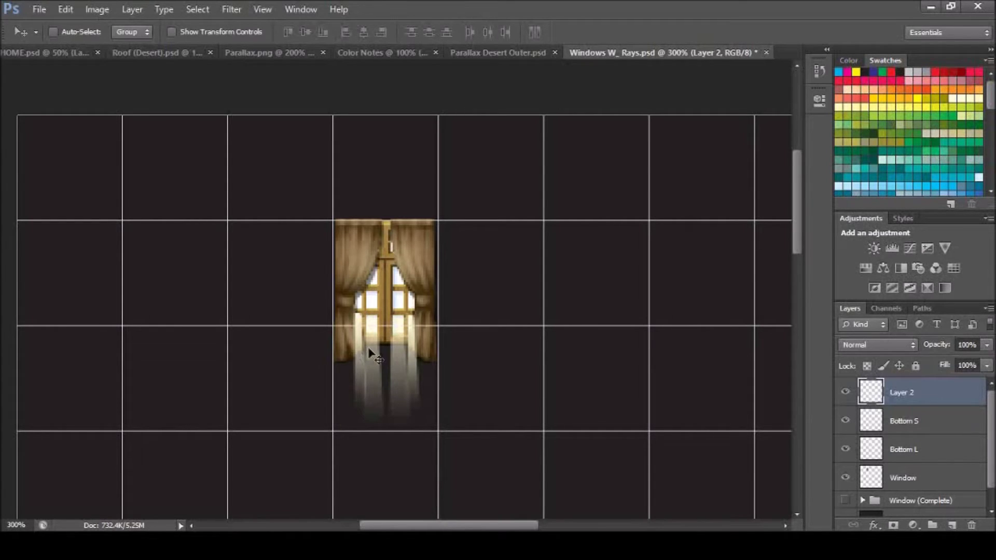
pyautogui.press('Right')
pyautogui.press('Right')
pyautogui.press('Right')
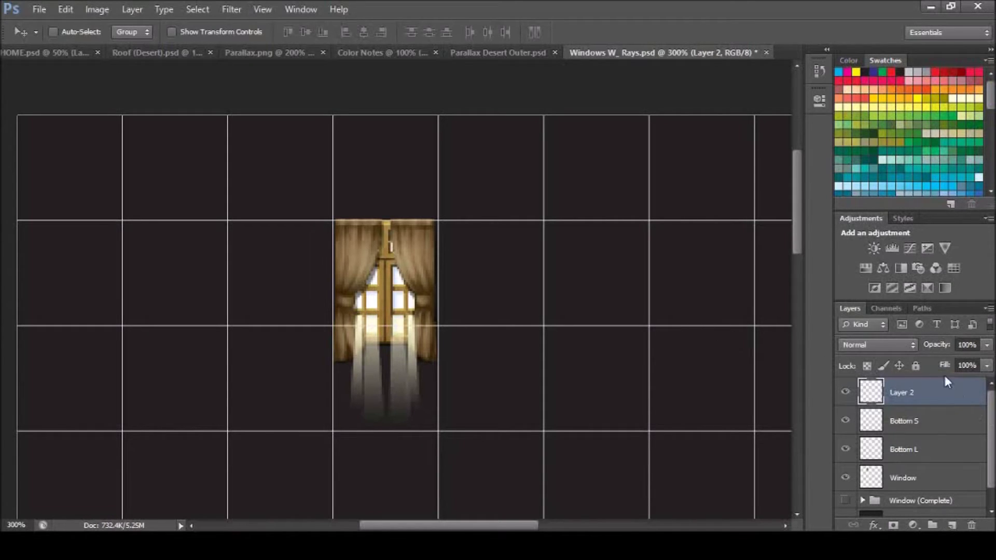
# Merge the copied narrow ray into the Bottom S layer and set that layer's opacity to 80%.
pyautogui.click(936, 417)
pyautogui.click(937, 402)
pyautogui.click(940, 429)
pyautogui.click(940, 404)
pyautogui.hotkey('ctrl', 'e')
pyautogui.click(929, 421)
pyautogui.click(935, 401)
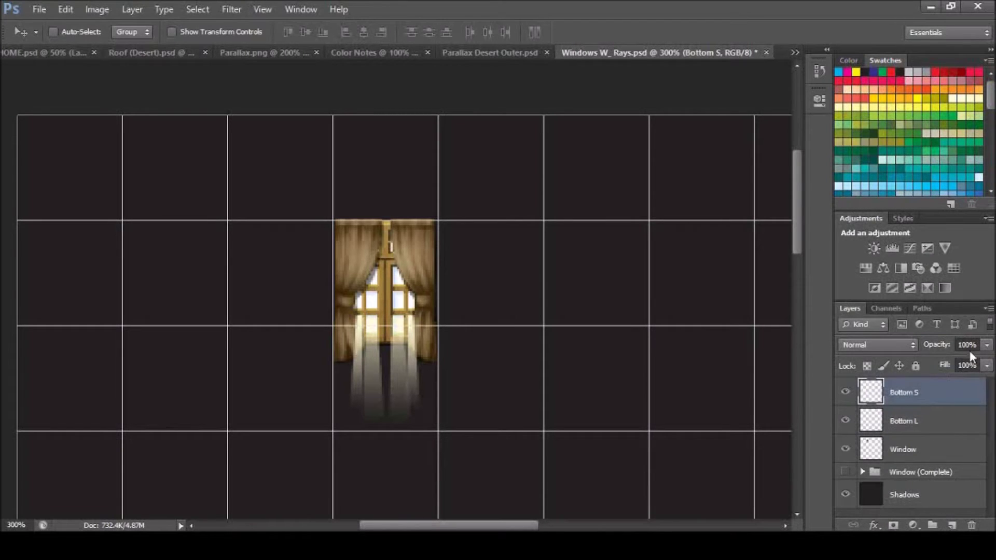
pyautogui.click(966, 345)
pyautogui.write('80')
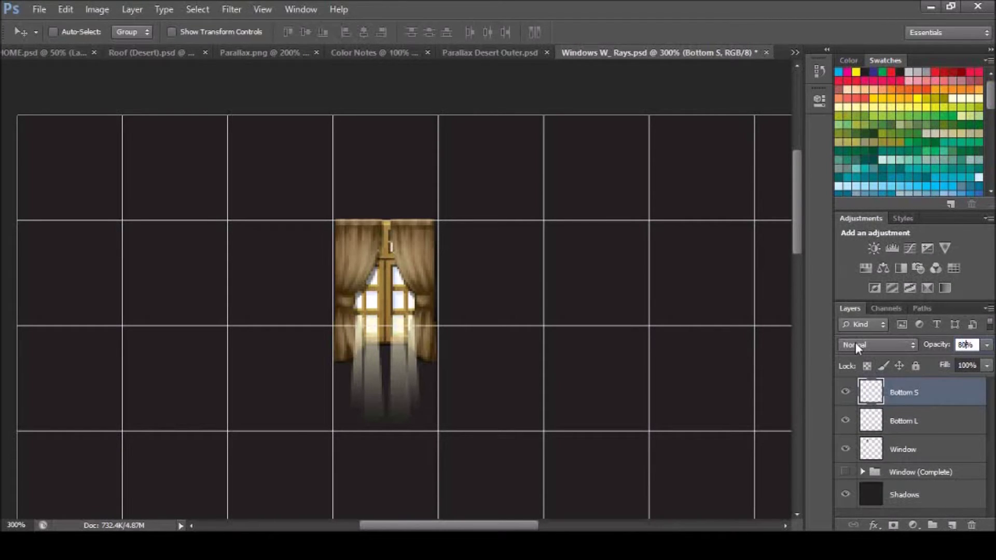
pyautogui.press('Return')
# Add a layer named "Middle L" and lasso a widening ray from the left middle pane down past the sill.
pyautogui.press('l')
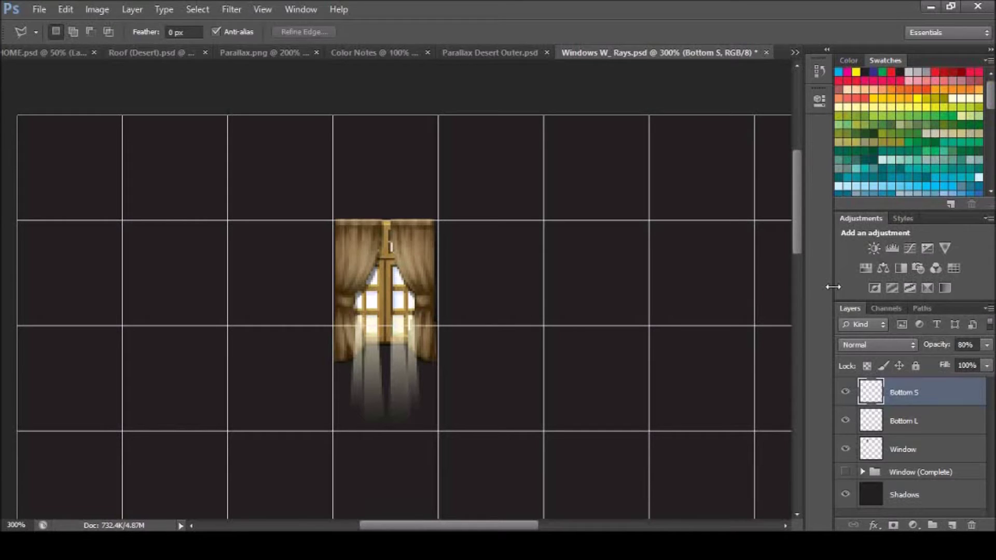
pyautogui.hotkey('ctrl', 'u')
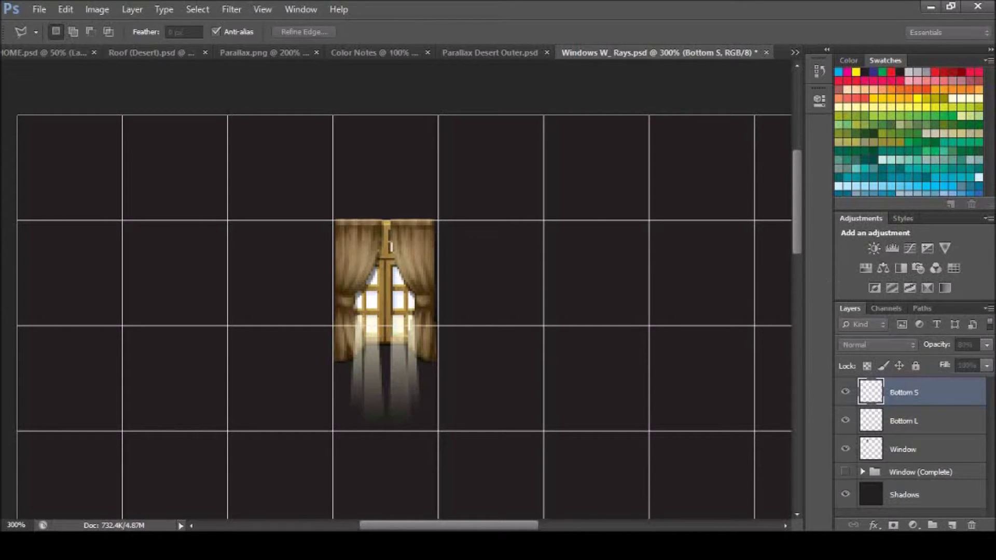
pyautogui.press('Return')
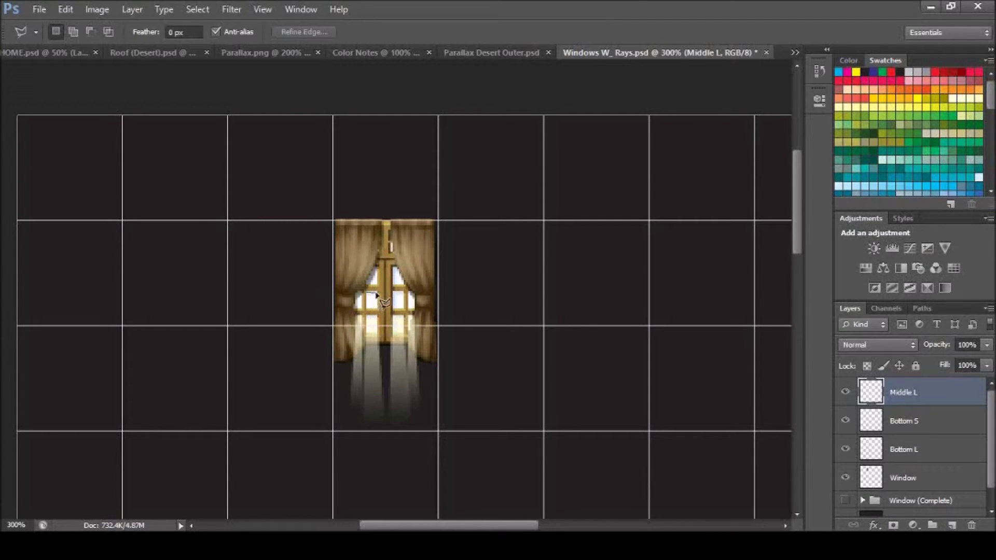
pyautogui.click(379, 312)
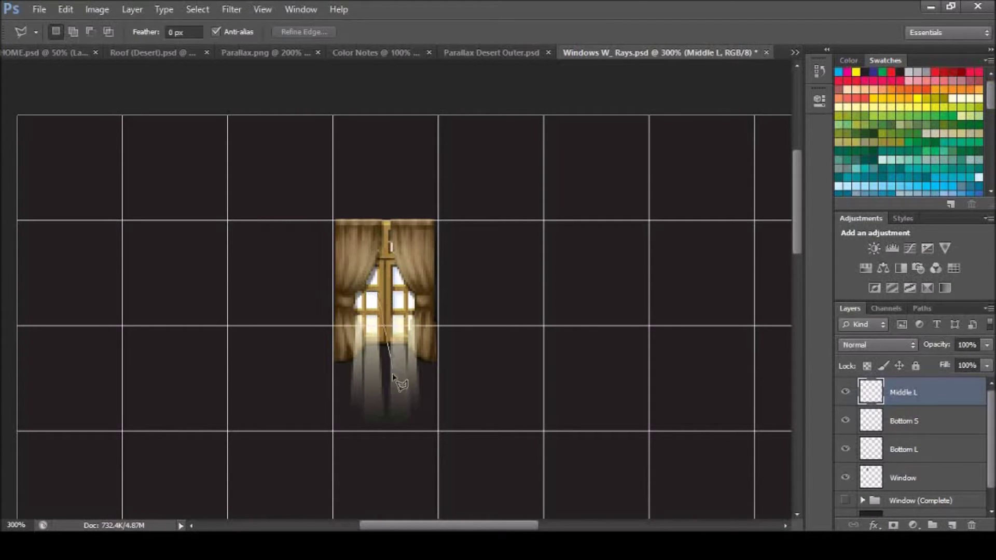
pyautogui.click(388, 404)
pyautogui.click(360, 403)
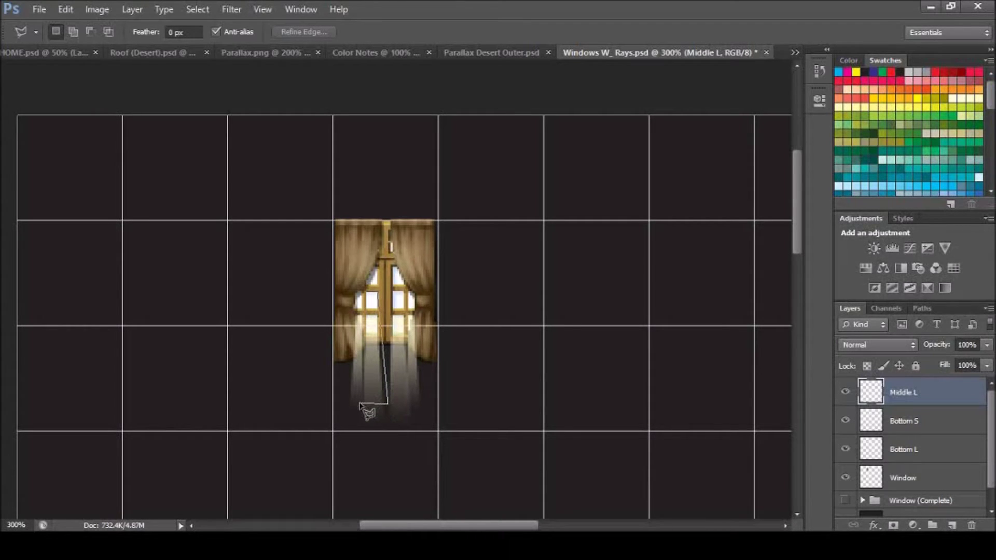
pyautogui.click(373, 301)
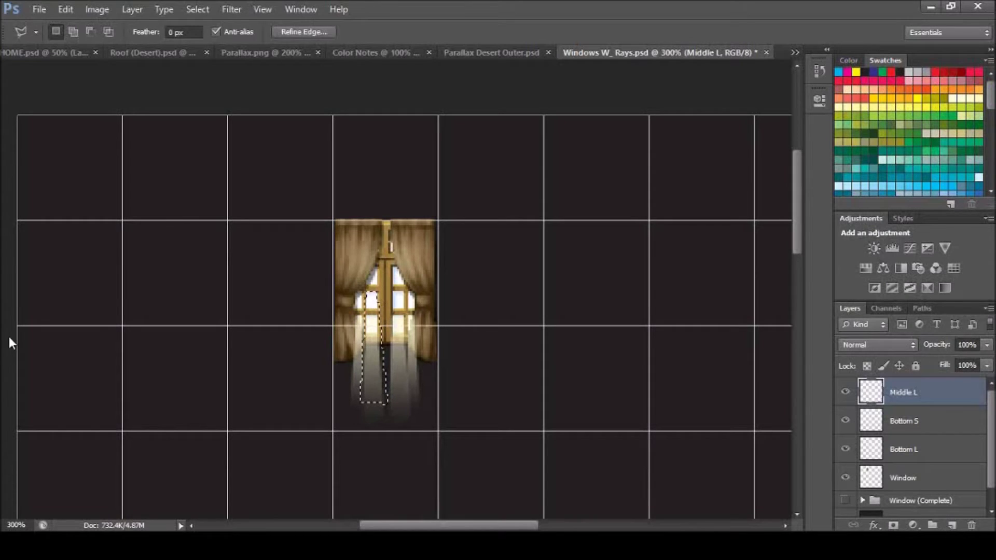
# Fill the selected ray on Middle L with the downward-fading pale yellow gradient.
pyautogui.press('g')
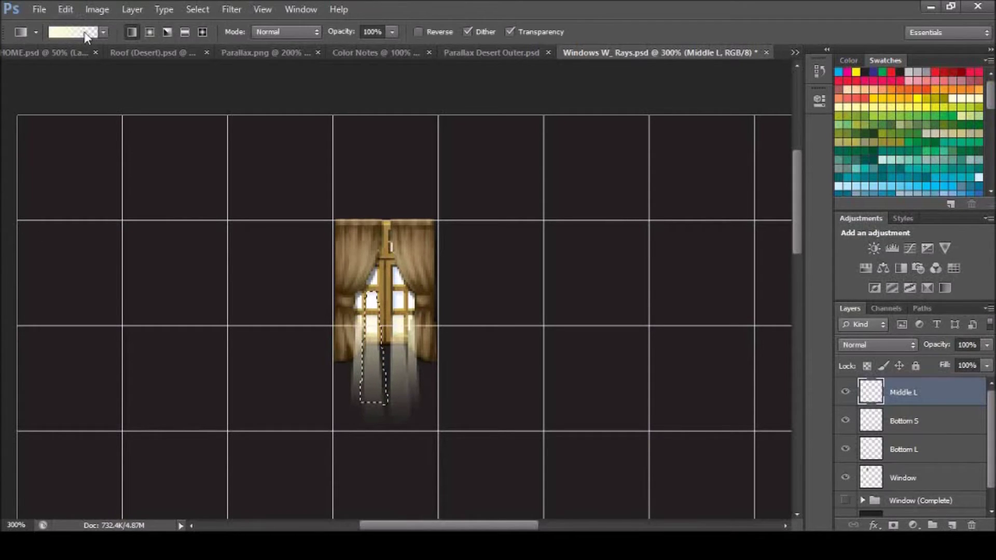
pyautogui.press('i')
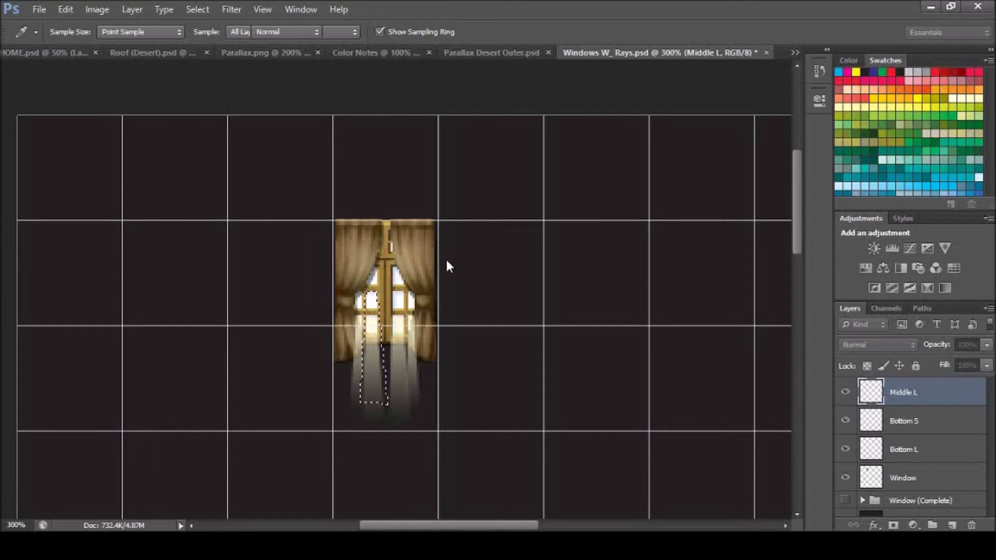
pyautogui.press('g')
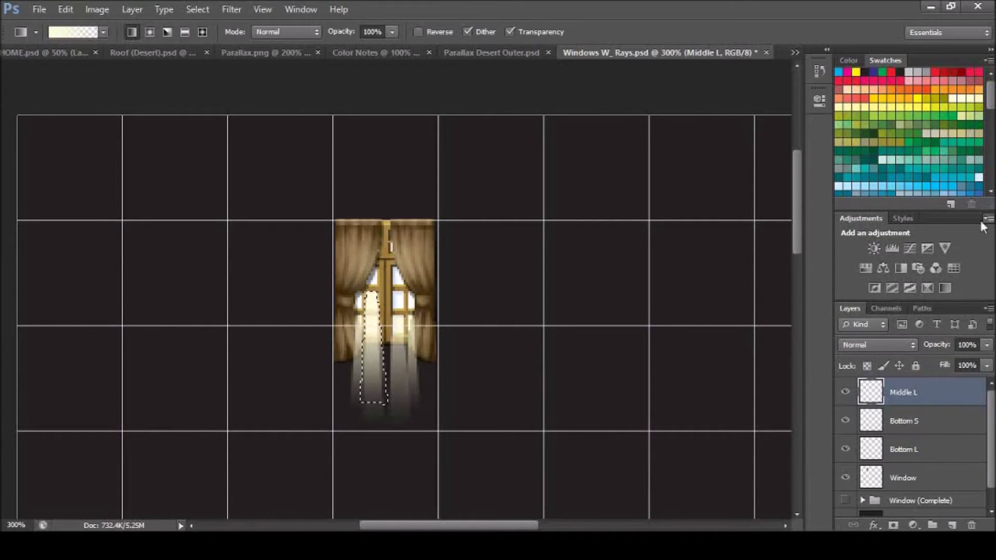
# Duplicate the Middle L ray onto a new layer and align the copy under the right middle pane.
pyautogui.hotkey('ctrl', 'j')
pyautogui.press('v')
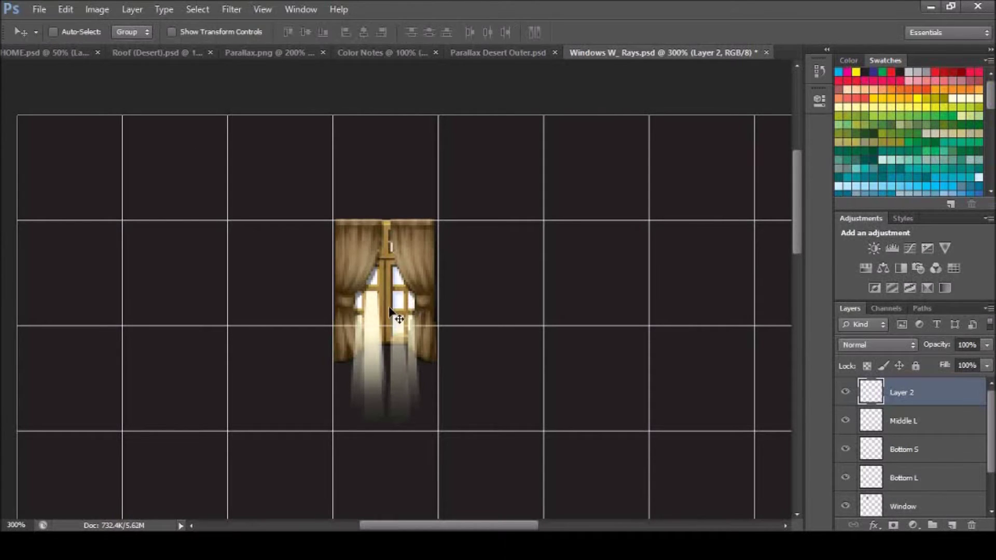
pyautogui.moveTo(390, 310); pyautogui.dragTo(410, 304)
pyautogui.press('Right')
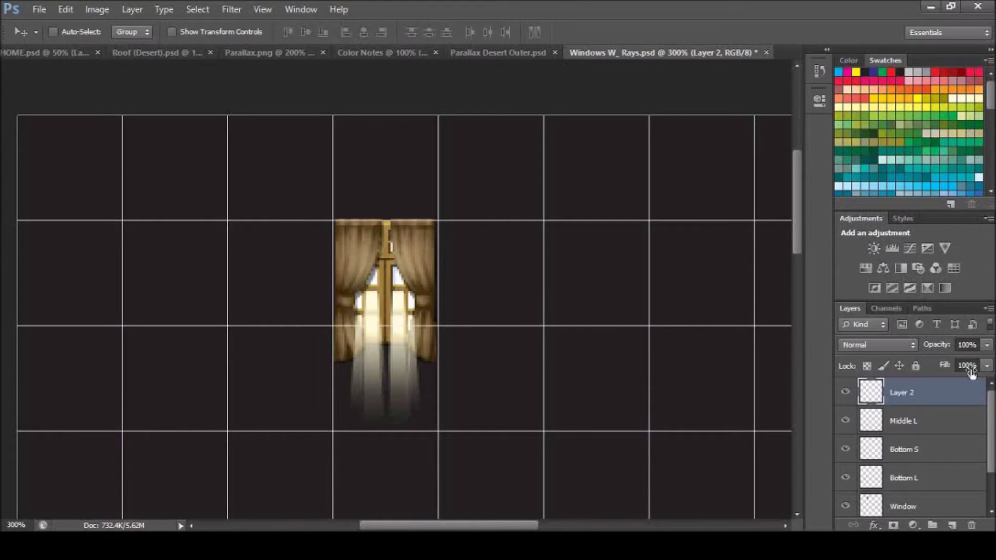
# Merge the duplicated ray into the Middle L layer and set that layer's opacity to 60%.
pyautogui.press('Delete')
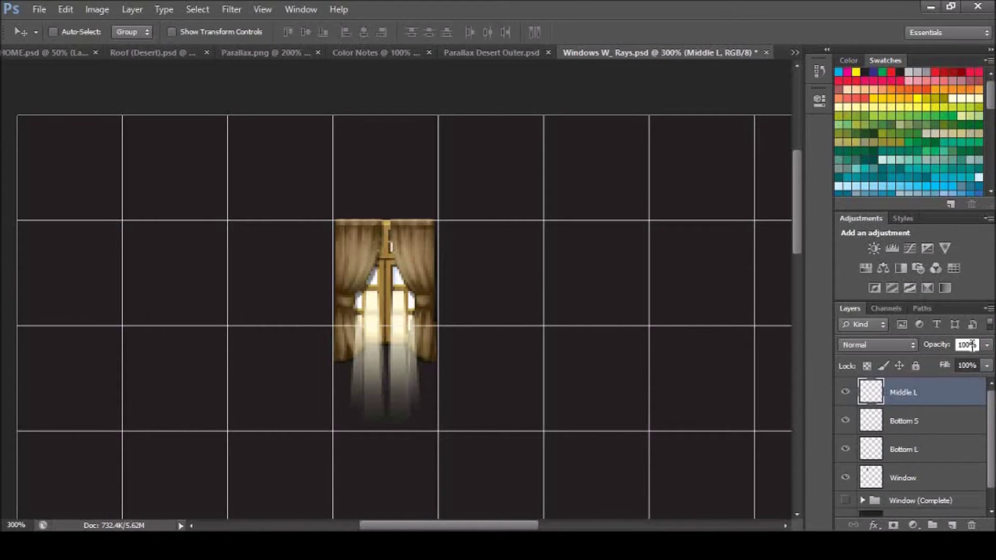
pyautogui.click(972, 345)
pyautogui.write('60')
pyautogui.press('Return')
# Add a layer named "Middle S" and lasso a narrow widening ray below the middle pane sliver beside the left curtain.
pyautogui.scroll(1, 909, 345)
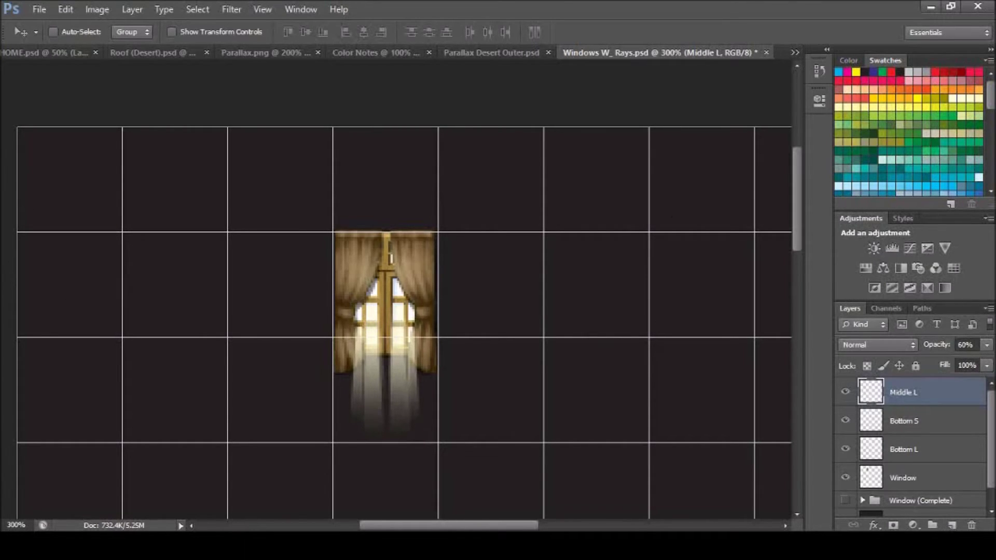
pyautogui.hotkey('ctrl', 's')
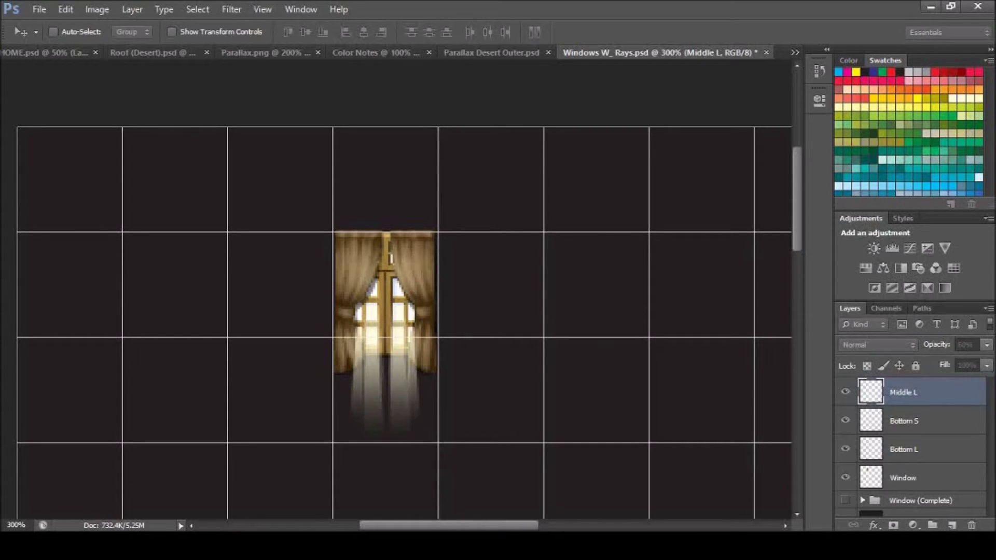
pyautogui.press('Return')
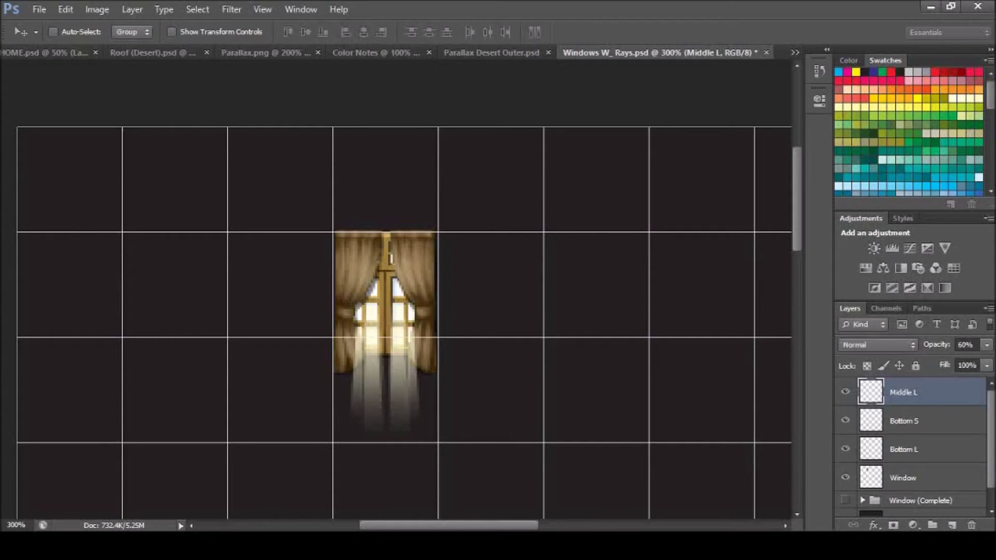
pyautogui.press('l')
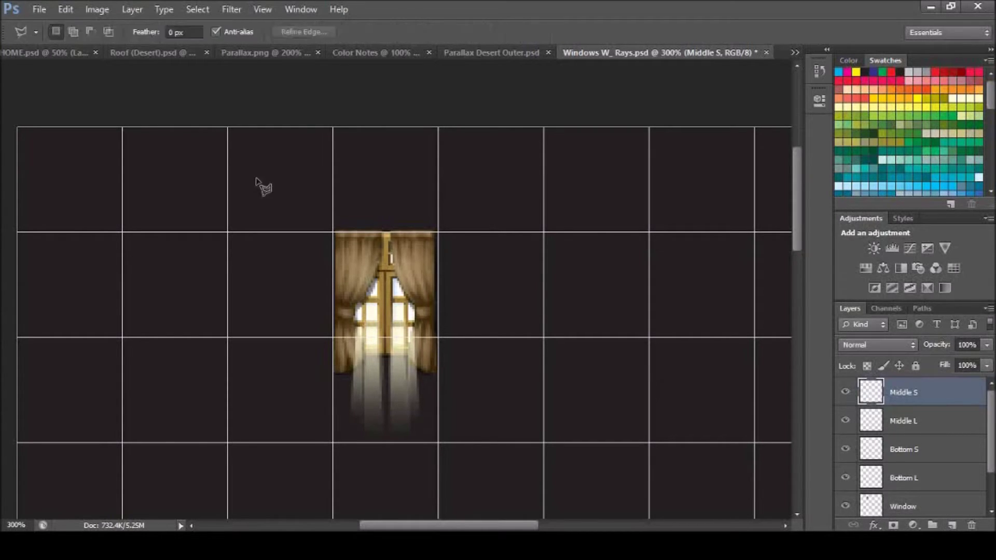
pyautogui.click(357, 307)
pyautogui.click(341, 428)
pyautogui.click(362, 430)
pyautogui.click(359, 306)
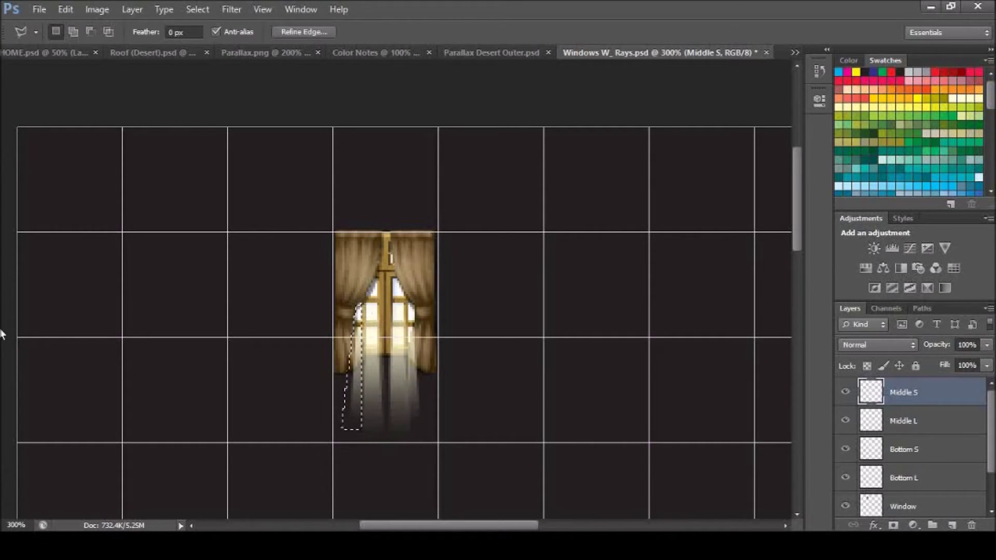
# Fill the narrow ray on Middle S with the downward-fading pale yellow gradient and copy it onto a new layer.
pyautogui.press('g')
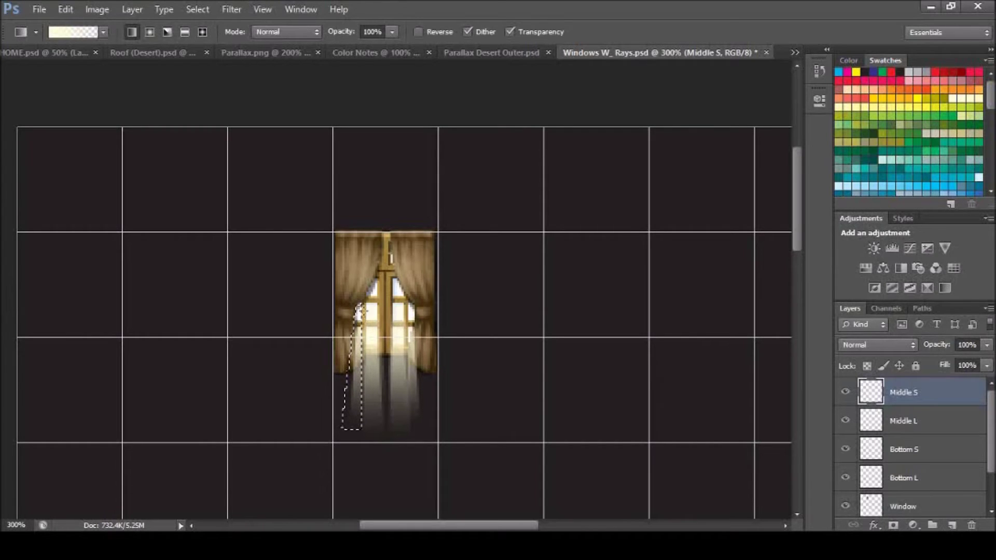
pyautogui.moveTo(359, 308); pyautogui.dragTo(355, 415)
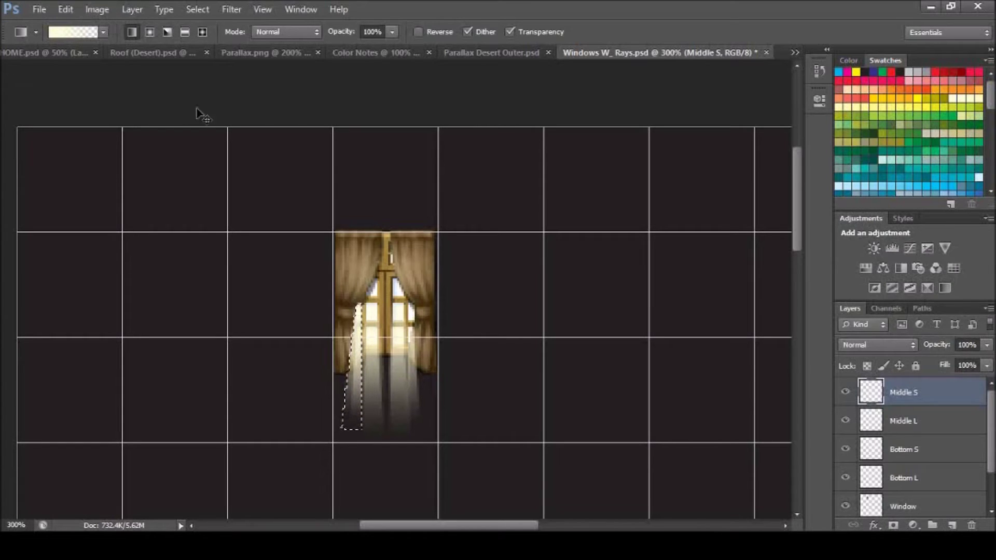
pyautogui.hotkey('ctrl', 'shift', 'alt', 'n')
pyautogui.hotkey('ctrl', 'd')
# Mirror the copied narrow ray and align it under the middle pane sliver beside the right curtain.
pyautogui.press('v')
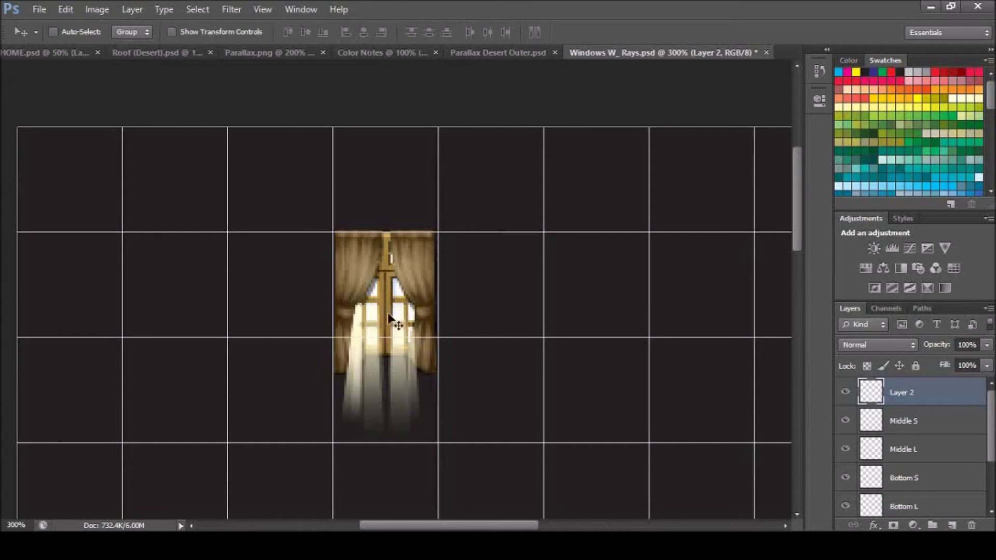
pyautogui.moveTo(389, 316); pyautogui.dragTo(437, 322)
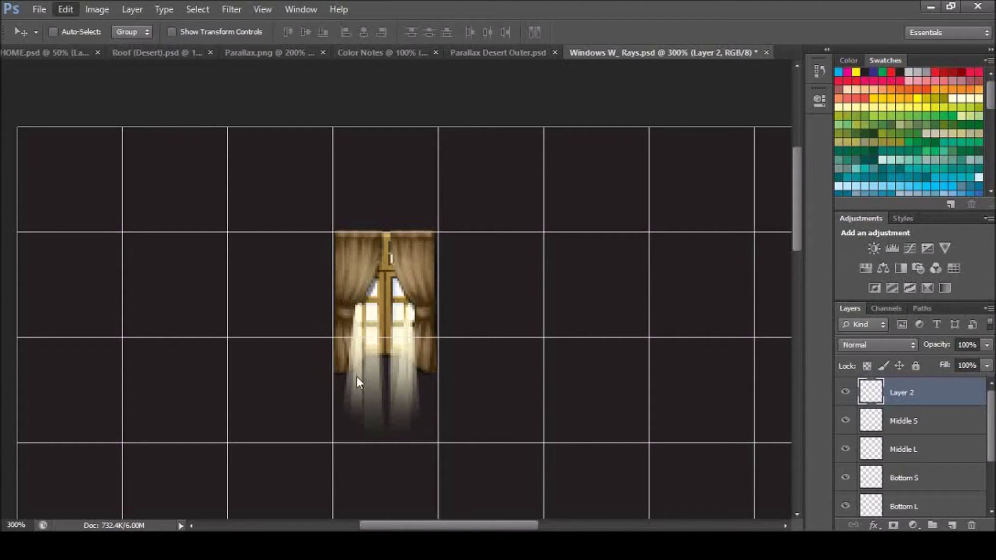
pyautogui.press('Right')
pyautogui.press('Right')
pyautogui.press('Right')
pyautogui.press('Right')
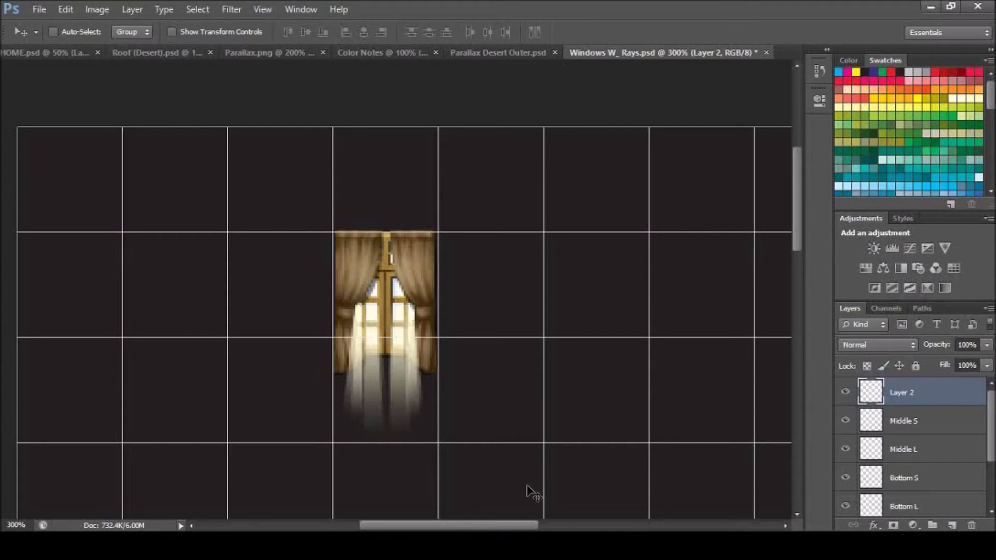
pyautogui.press('Left')
pyautogui.press('Right')
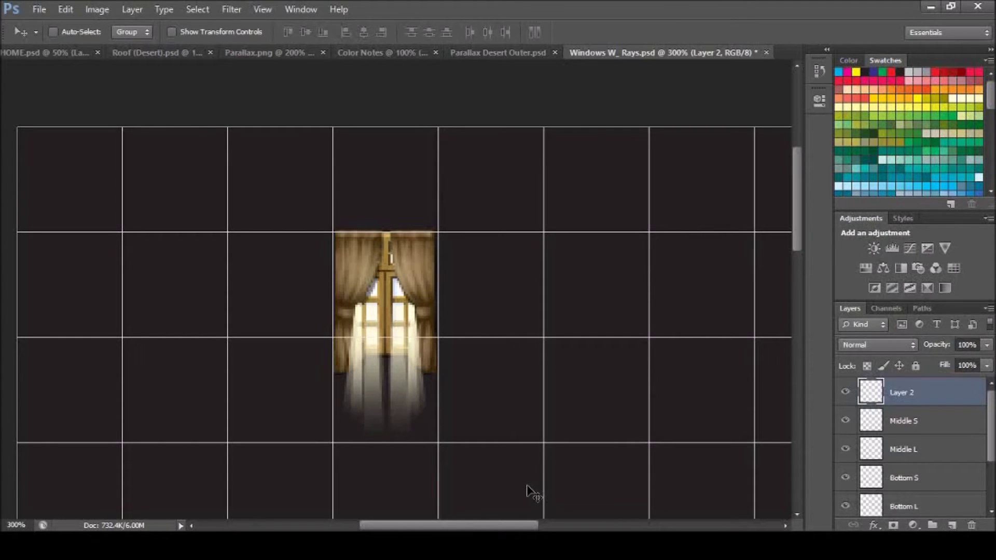
# Merge the mirrored ray into the Middle S layer and set that layer's opacity to 70%.
pyautogui.click(967, 345)
pyautogui.click(917, 421)
pyautogui.click(912, 393)
pyautogui.press('Delete')
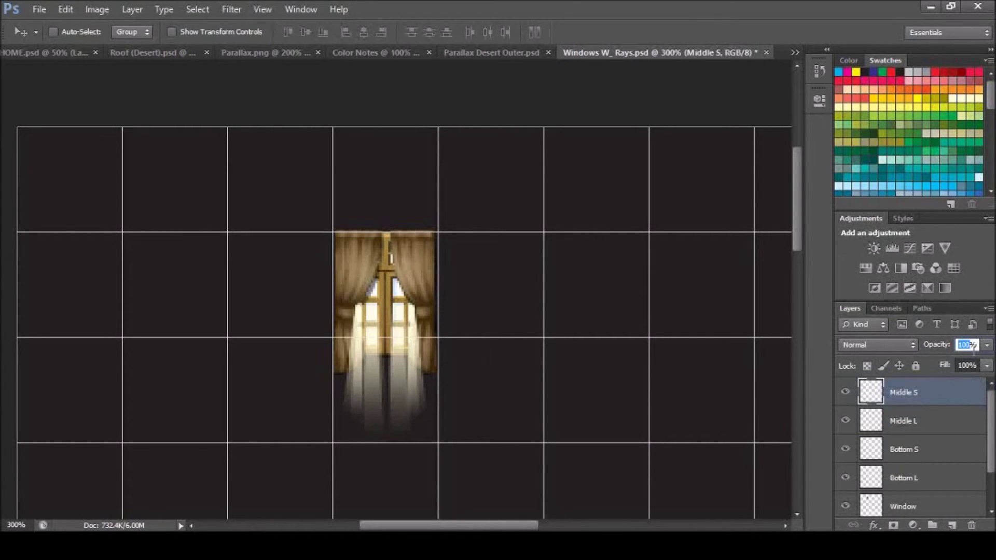
pyautogui.write('70')
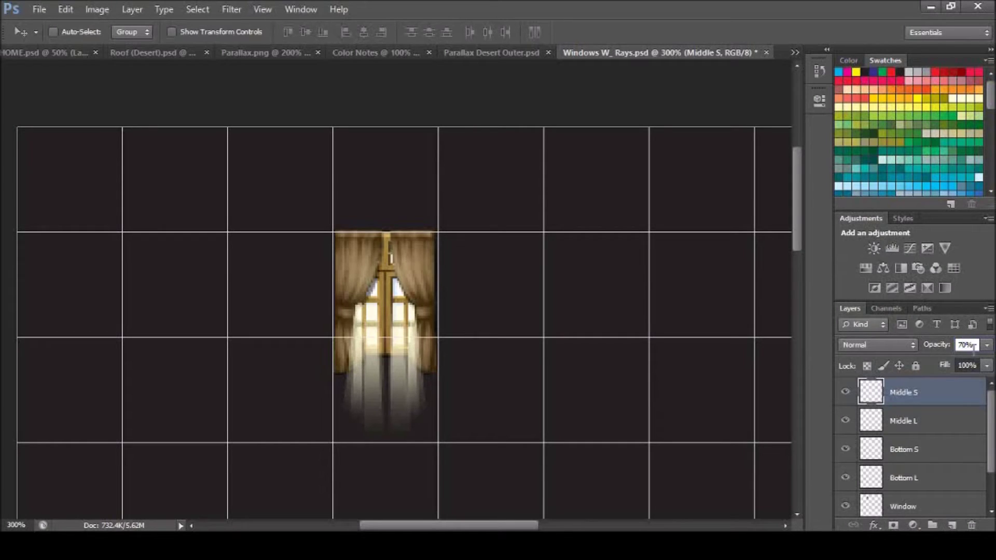
pyautogui.press('Return')
# Add a new layer named "Top L" above Middle S for the top pane rays.
pyautogui.hotkey('ctrl', 'shift', 's')
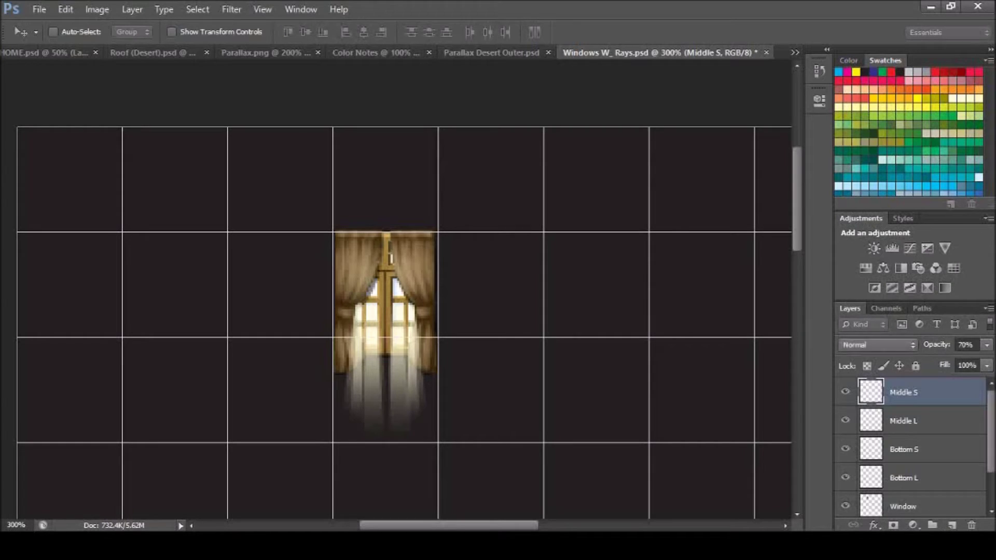
pyautogui.press('l')
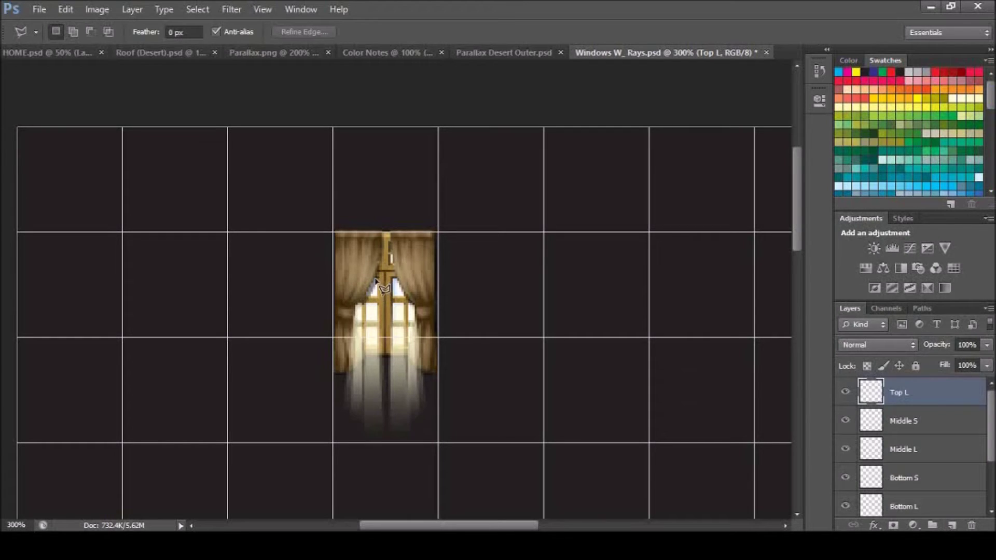
pyautogui.click(370, 289)
pyautogui.click(354, 418)
pyautogui.click(388, 418)
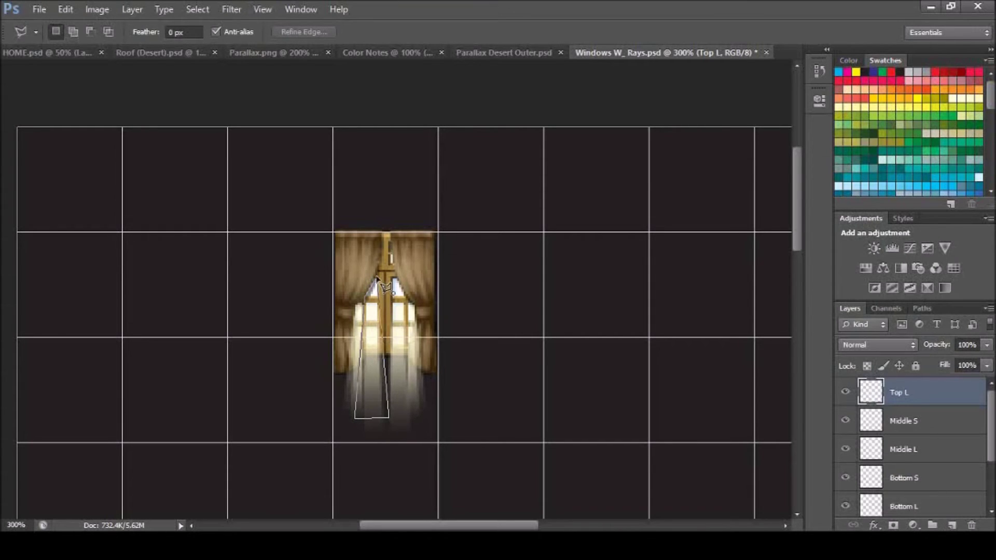
pyautogui.click(376, 279)
pyautogui.click(377, 279)
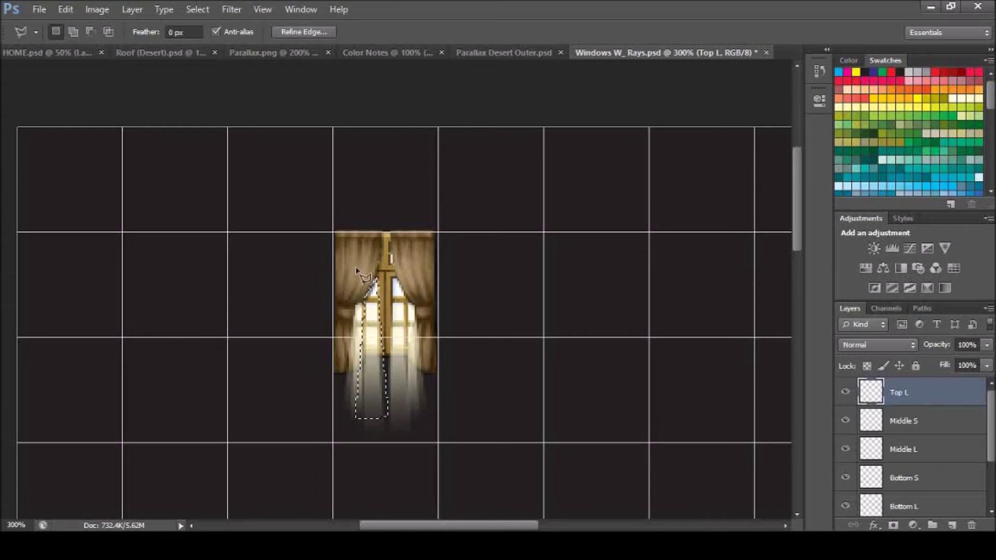
# Lasso a widening ray on Top L from the upper pane beside the right curtain down past the windowsill.
pyautogui.click(392, 280)
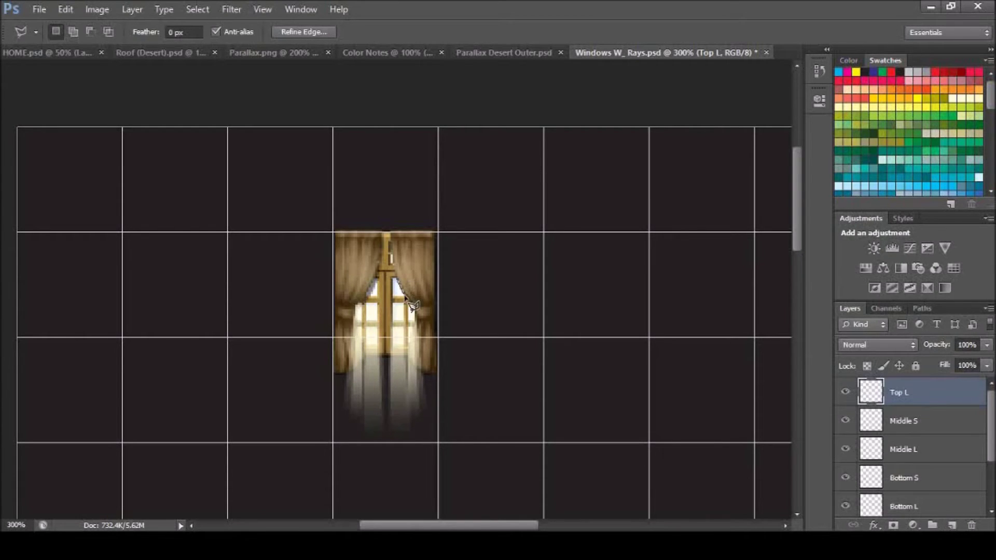
pyautogui.click(406, 304)
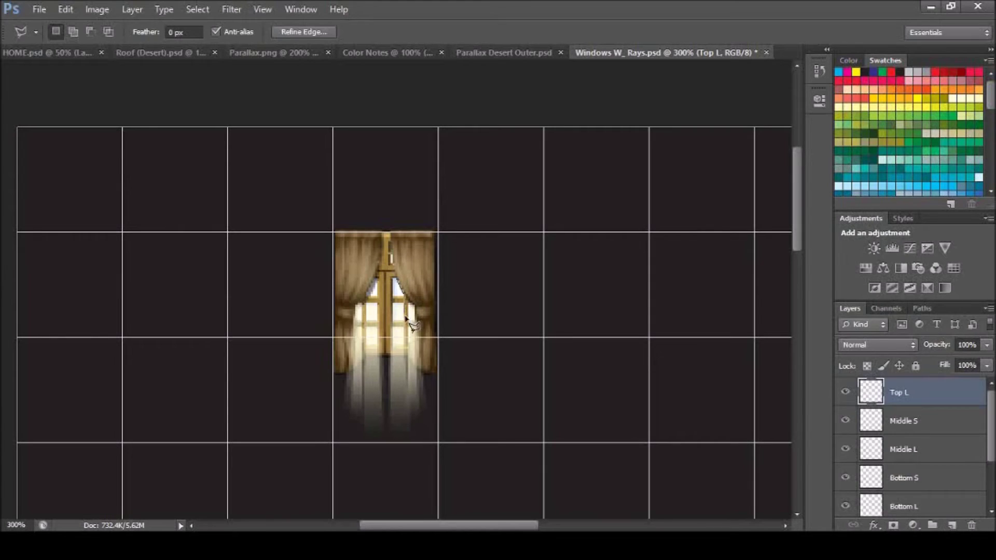
pyautogui.click(413, 406)
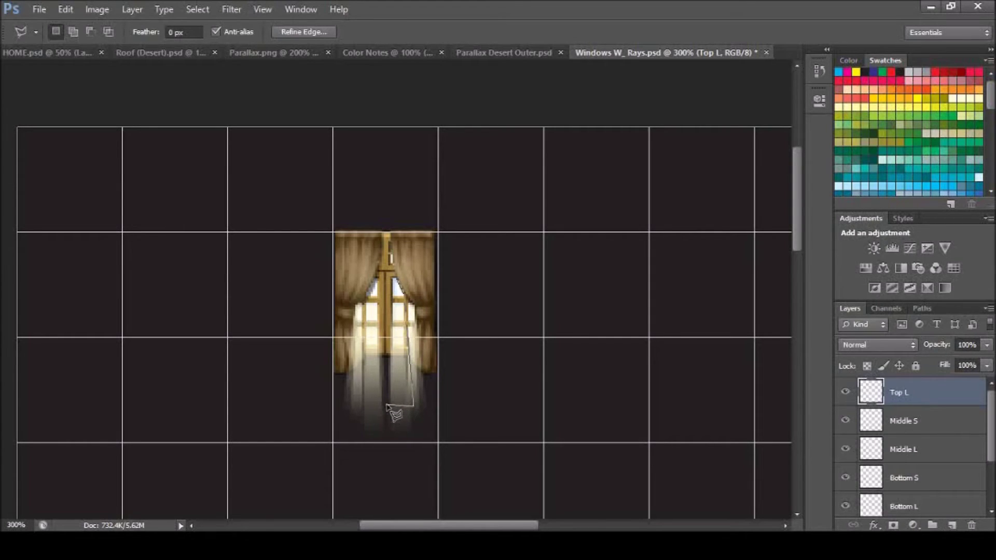
pyautogui.click(387, 405)
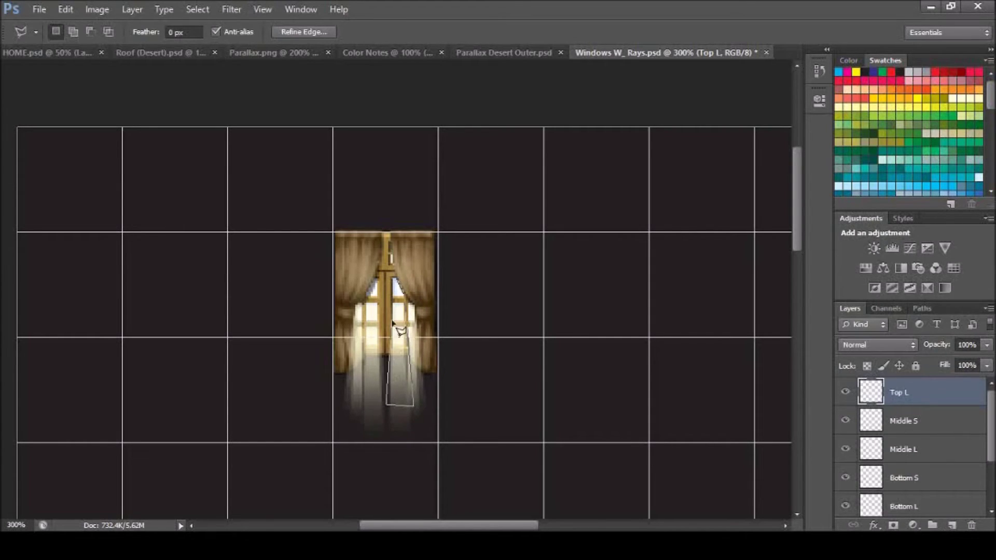
pyautogui.doubleClick(393, 280)
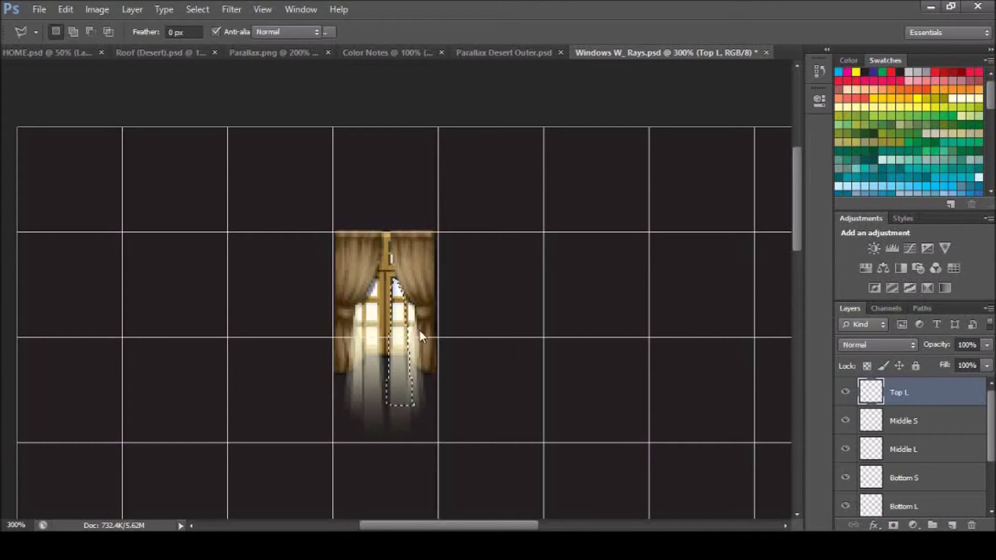
# Fill the ray selection on Top L with the downward-fading pale yellow gradient and copy the ray onto a new layer.
pyautogui.press('g')
pyautogui.moveTo(398, 283); pyautogui.dragTo(398, 394)
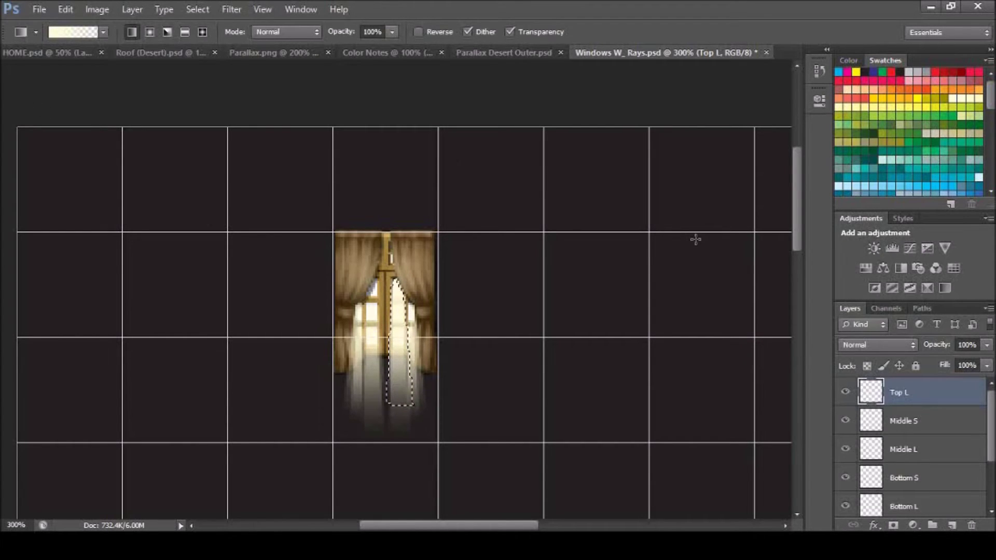
pyautogui.hotkey('ctrl', 'shift', 'alt', 'n')
pyautogui.hotkey('ctrl', 'd')
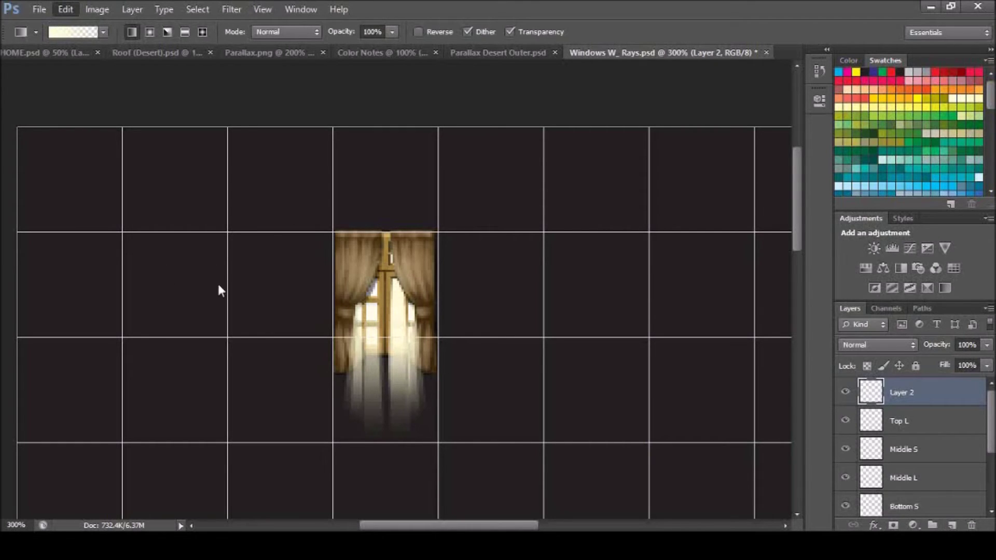
# Mirror the copied ray horizontally and align it under the upper pane beside the left curtain.
pyautogui.hotkey('ctrl', 'z')
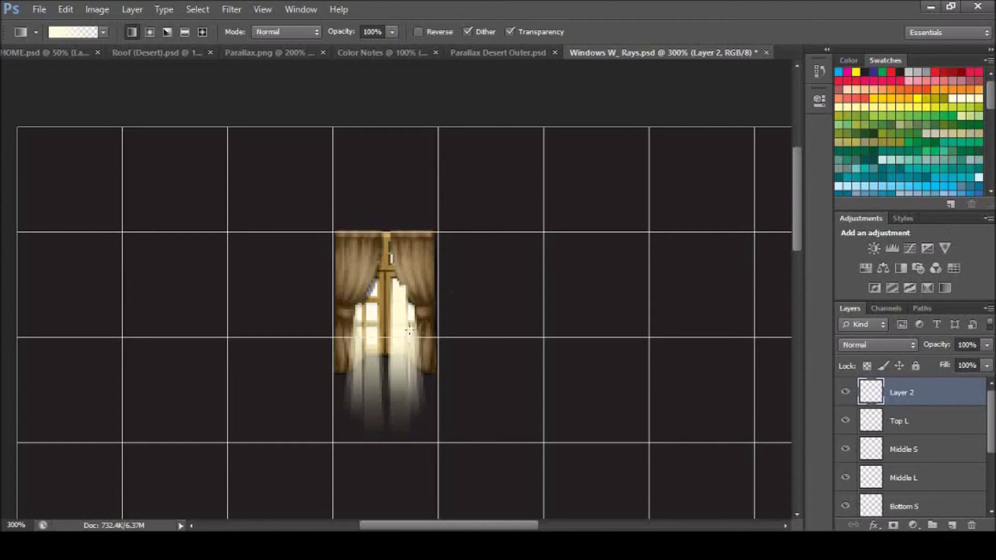
pyautogui.press('v')
pyautogui.moveTo(408, 335); pyautogui.dragTo(375, 335)
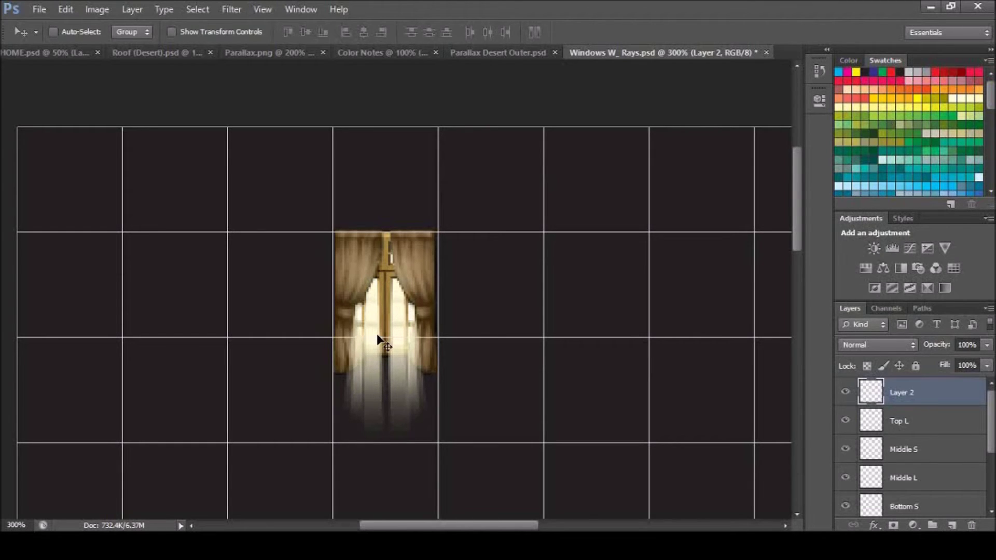
pyautogui.click(970, 345)
pyautogui.write('50')
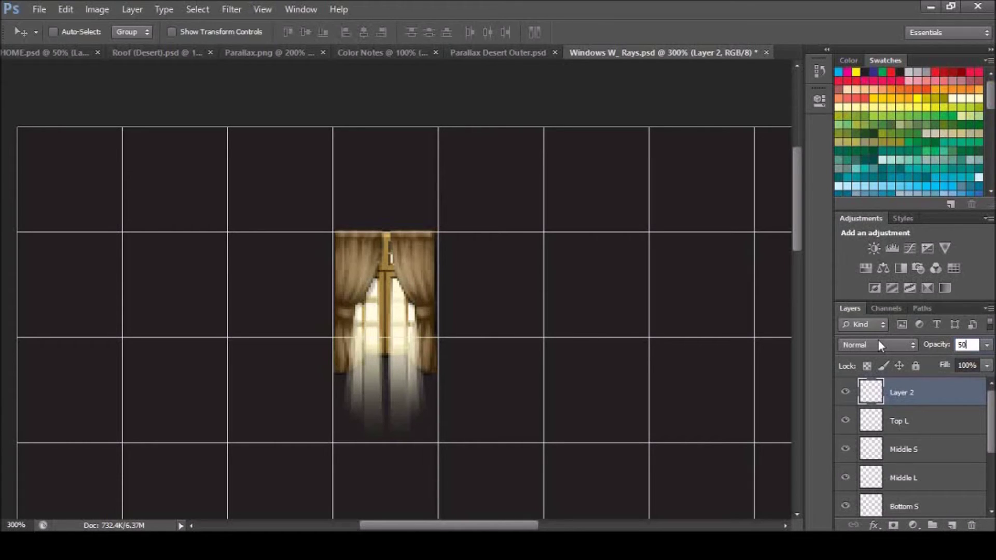
pyautogui.press('Return')
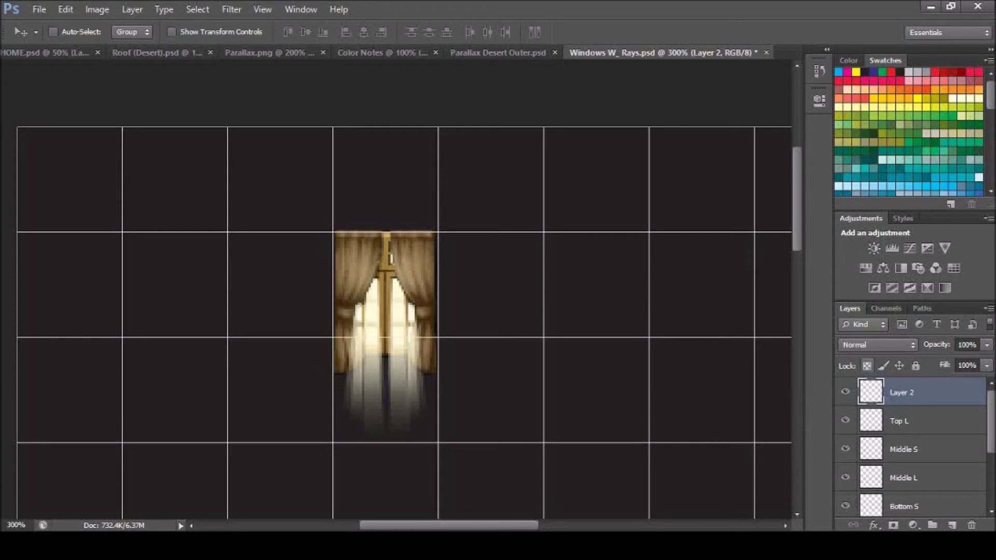
# Merge the mirrored ray into the Top L layer and set that layer's opacity to 50%.
pyautogui.press('Delete')
pyautogui.click(969, 345)
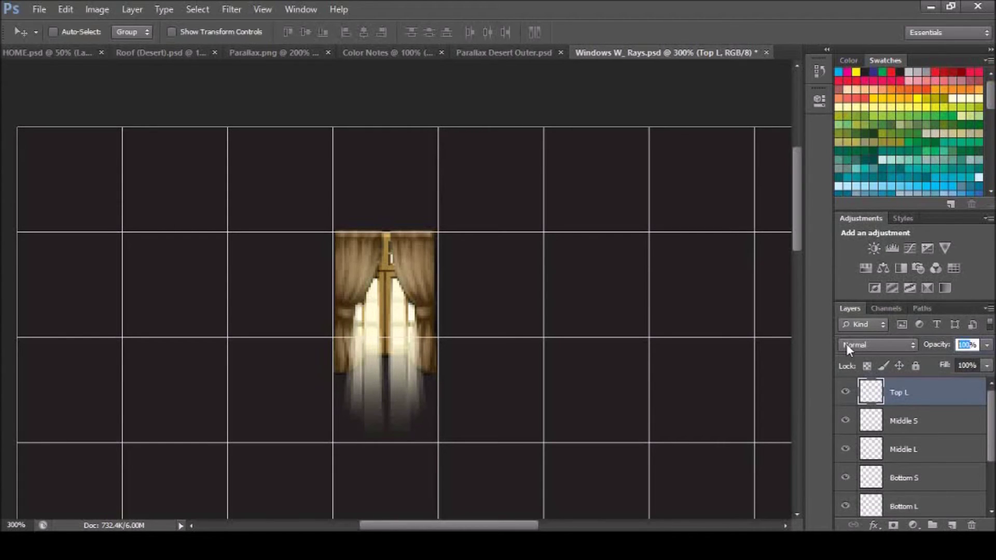
pyautogui.write('50')
pyautogui.press('Return')
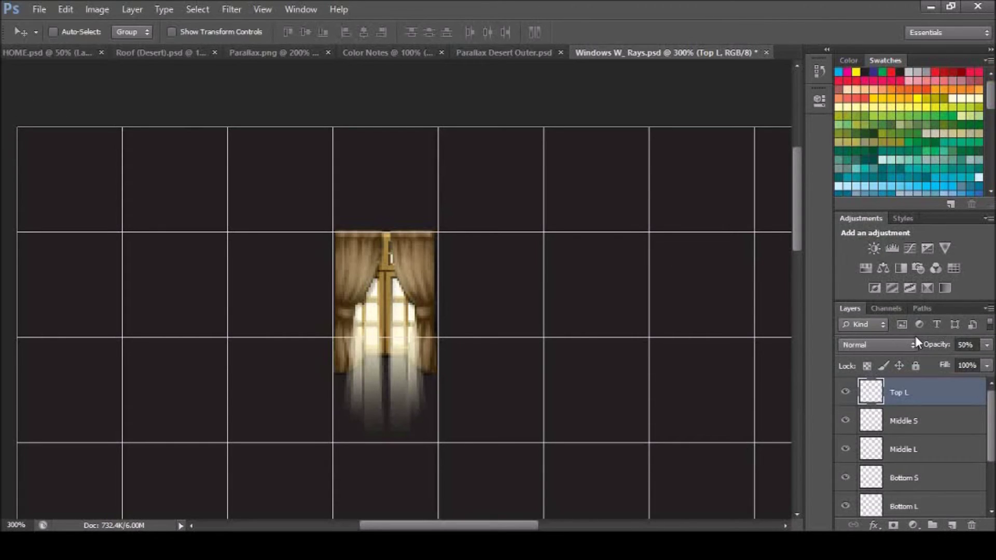
# Add a new layer above Top L and name it "Top S".
pyautogui.hotkey('ctrl', 'shift', 's')
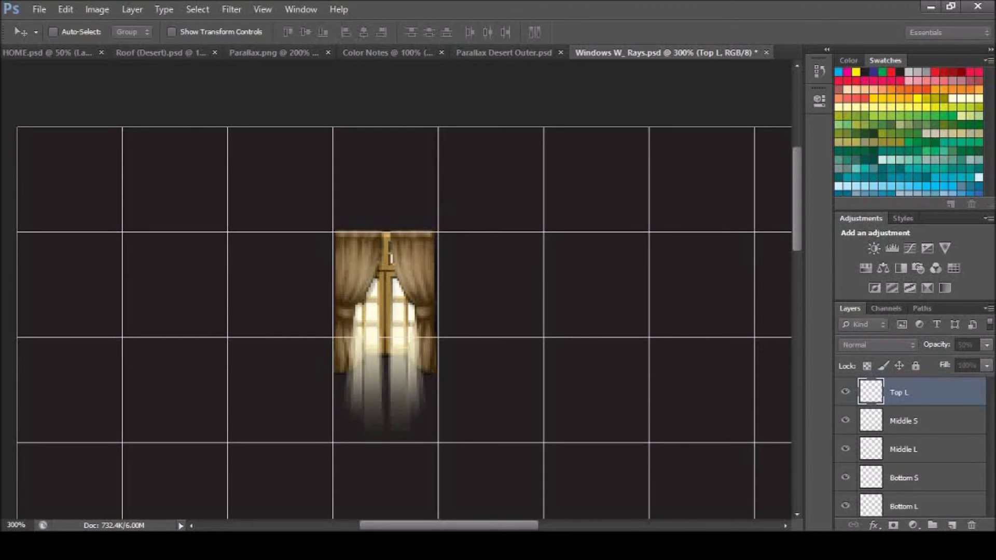
pyautogui.press('Return')
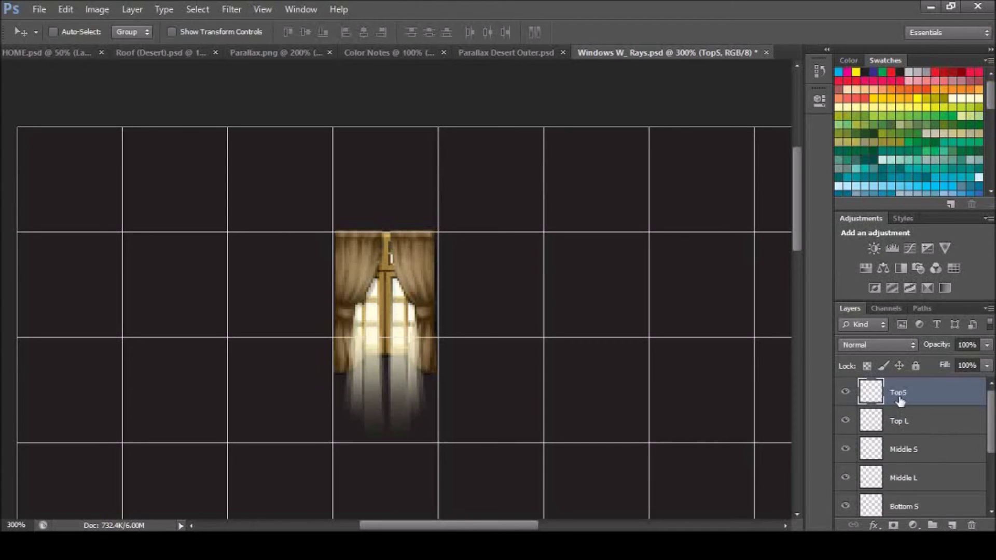
pyautogui.doubleClick(899, 397)
pyautogui.press('Return')
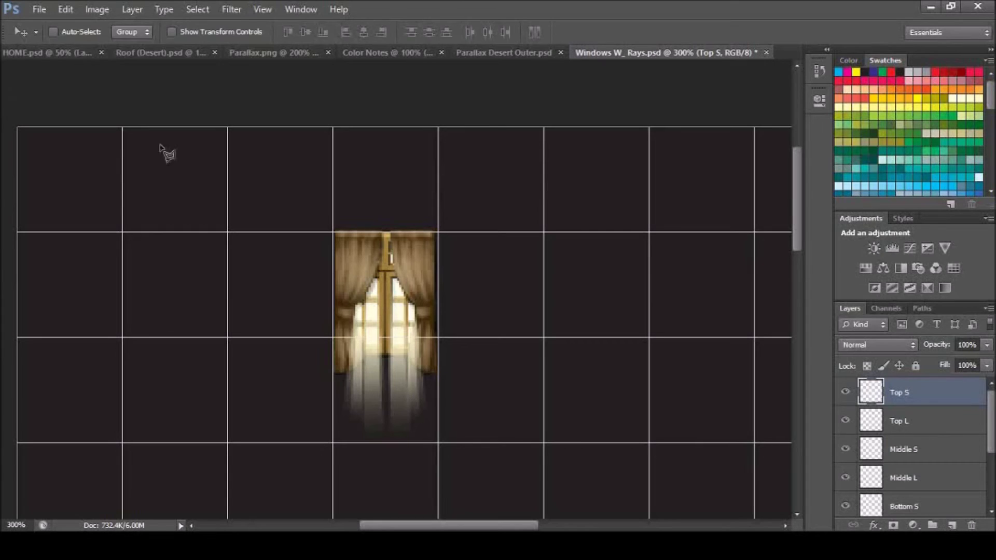
# Lasso a narrow widening ray on Top S from the small topmost pane down to just below the windowsill.
pyautogui.press('l')
pyautogui.click(391, 256)
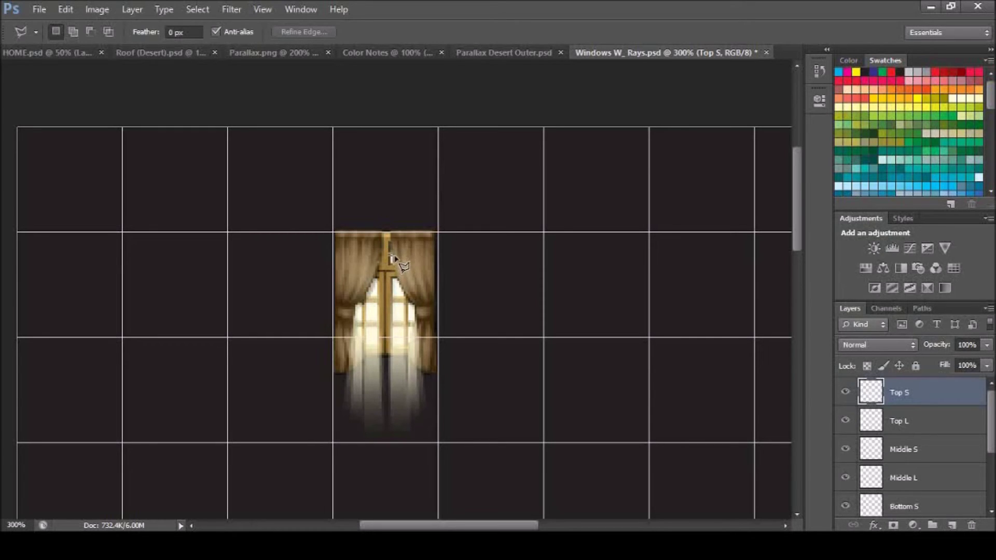
pyautogui.click(400, 376)
pyautogui.click(385, 374)
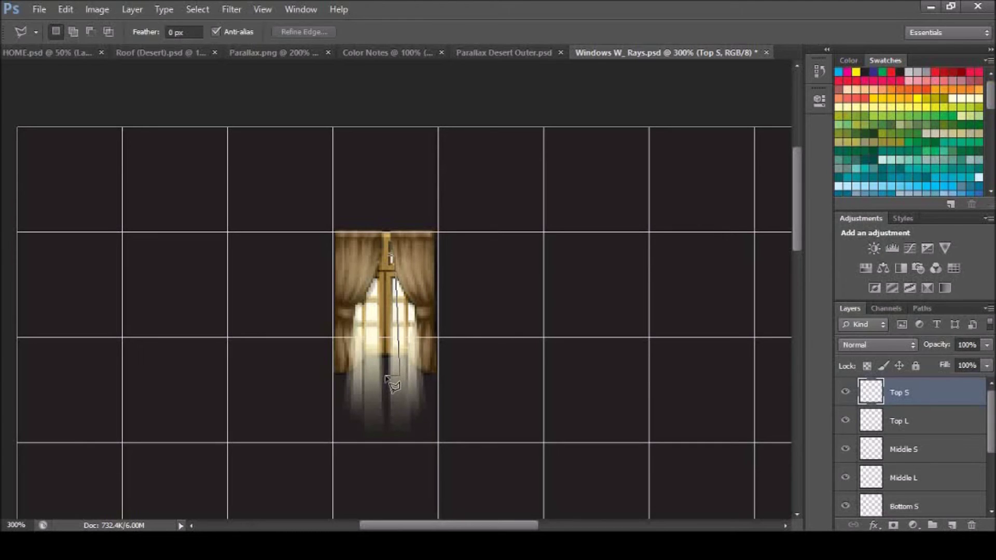
pyautogui.click(391, 257)
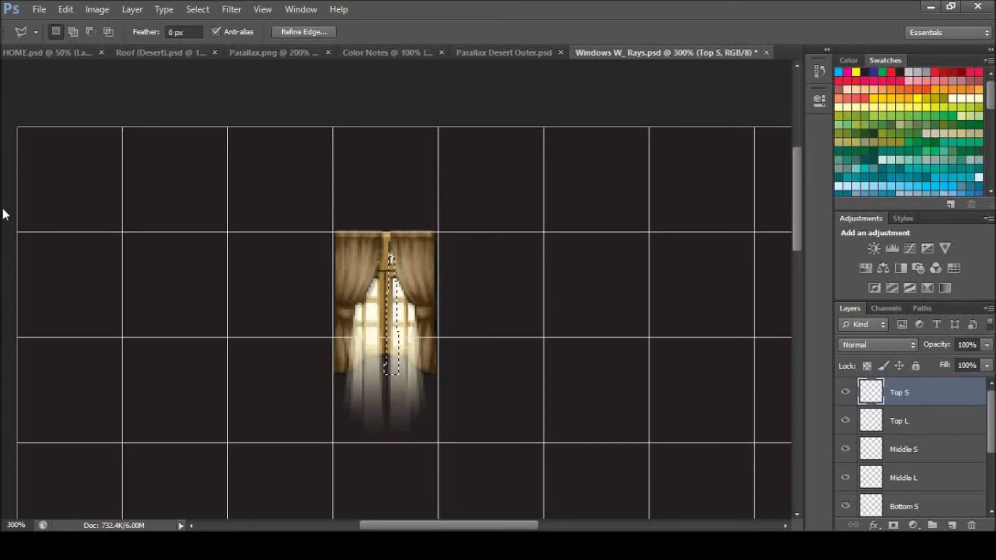
# Fill the narrow ray on Top S with the downward-fading pale yellow gradient and set the layer's opacity to 80%.
pyautogui.press('g')
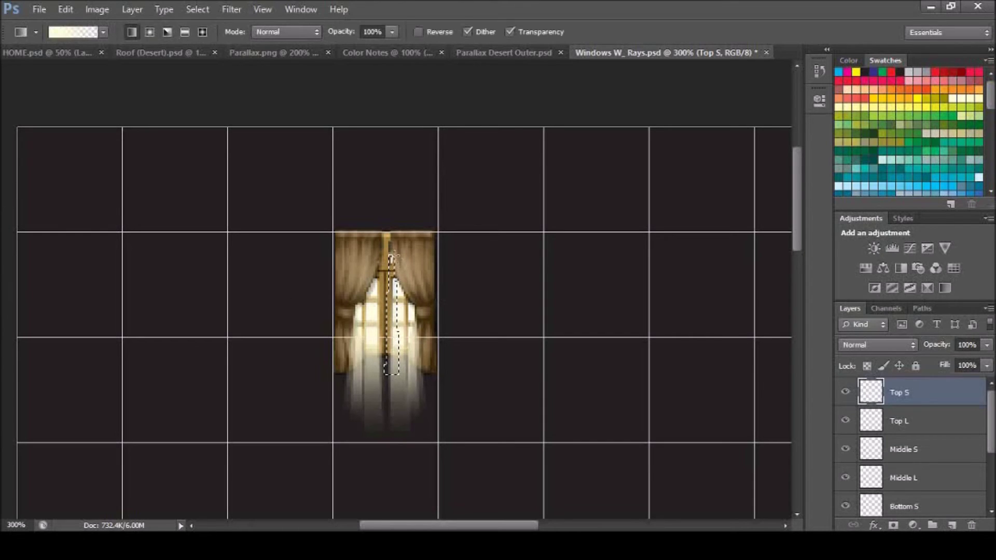
pyautogui.moveTo(391, 255); pyautogui.dragTo(386, 359)
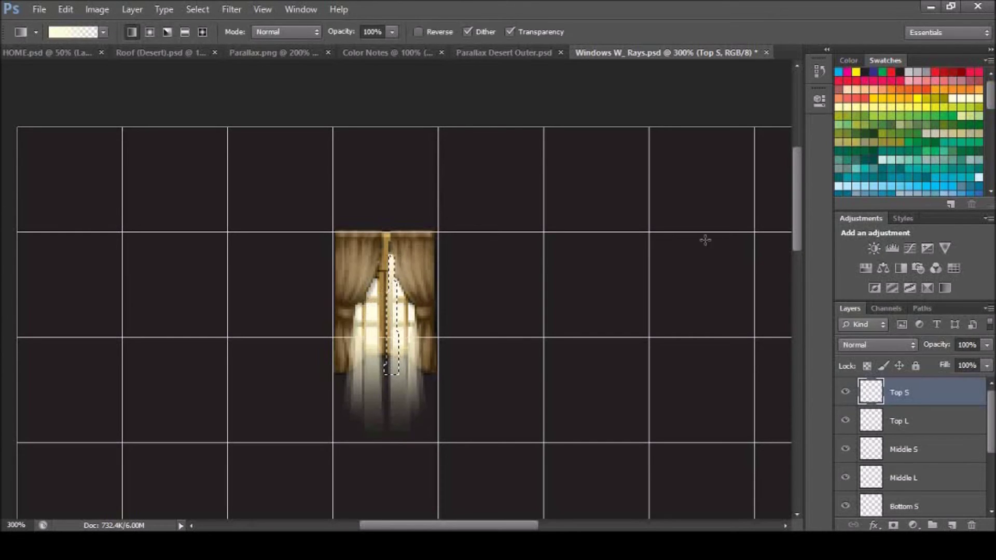
pyautogui.click(967, 344)
pyautogui.moveTo(970, 345); pyautogui.dragTo(910, 353)
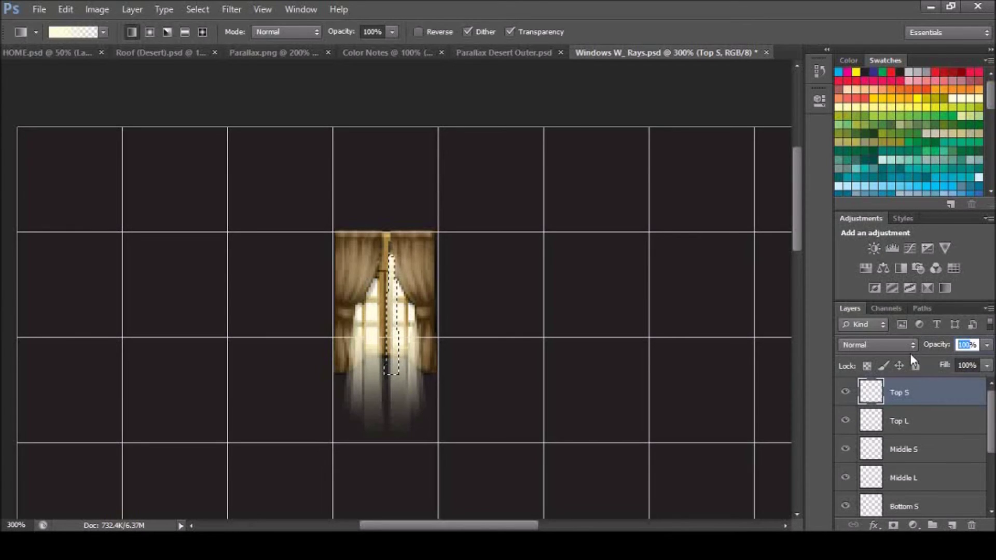
pyautogui.write('80')
pyautogui.press('Return')
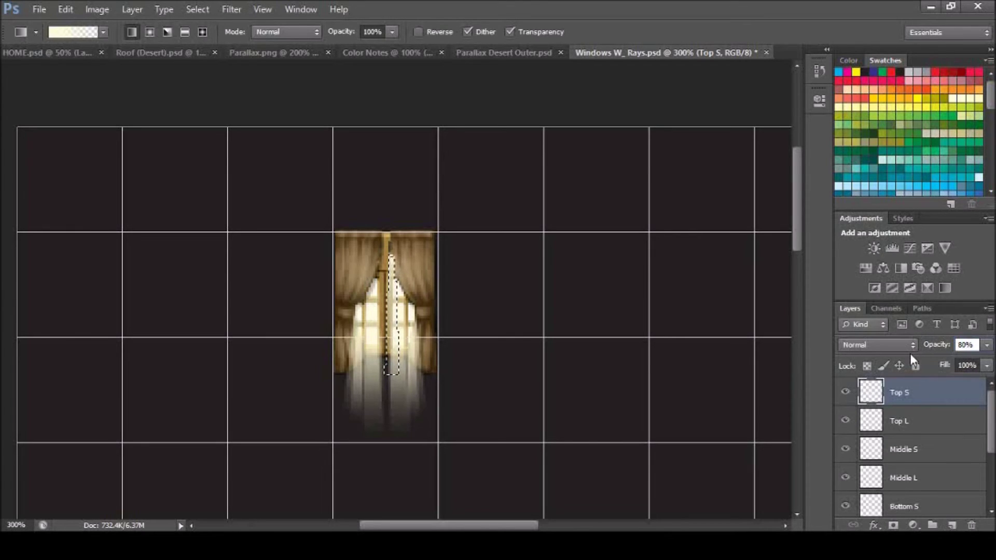
# Lower the Top S layer's opacity to 60% and erase the ray's light just below the small topmost pane.
pyautogui.press('m')
pyautogui.hotkey('ctrl', 'd')
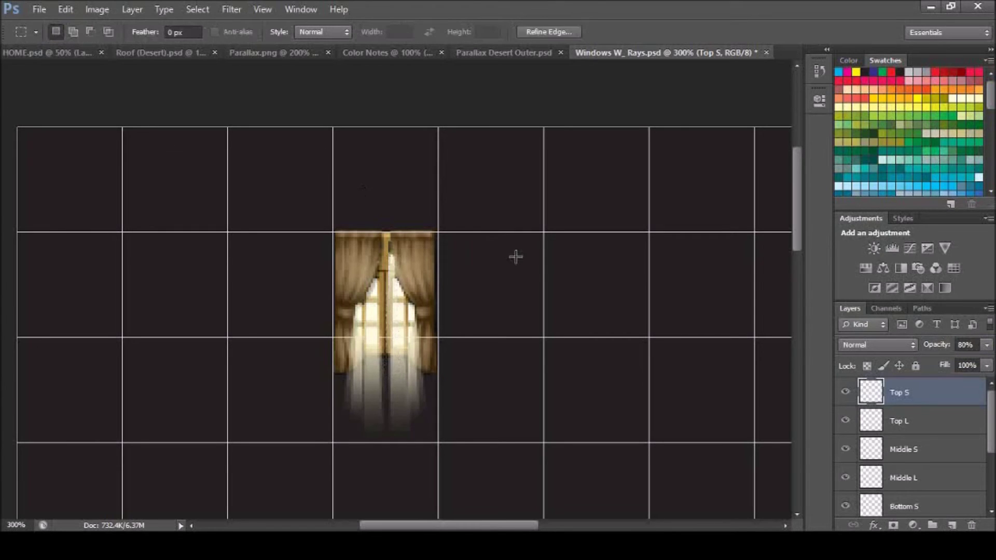
pyautogui.moveTo(966, 344); pyautogui.dragTo(958, 345)
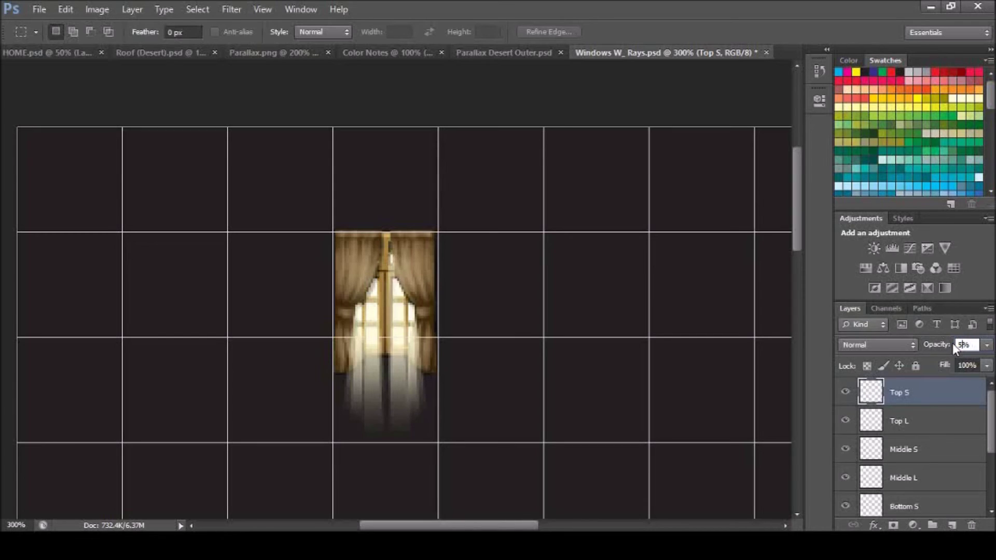
pyautogui.press('BackSpace')
pyautogui.write('60')
pyautogui.write('e')
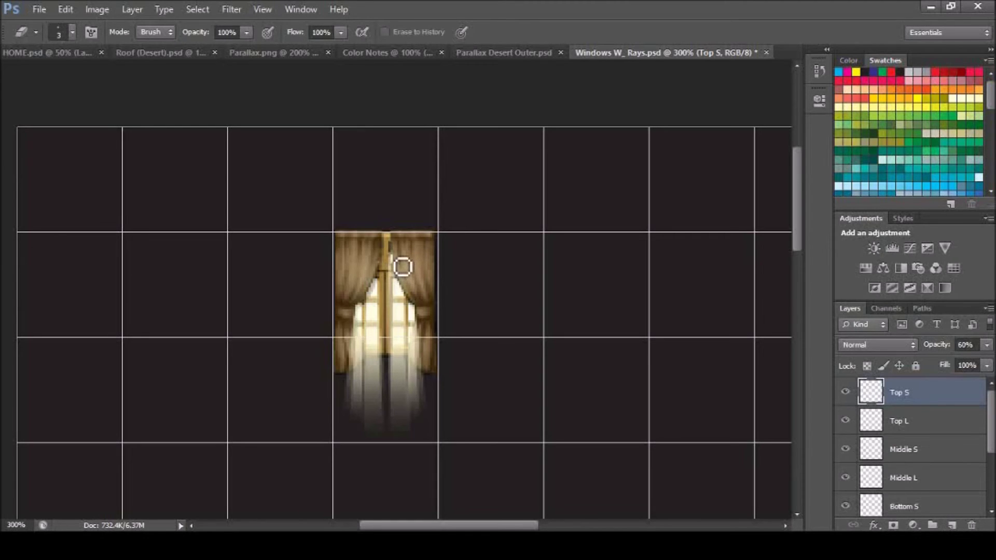
pyautogui.moveTo(402, 267); pyautogui.dragTo(392, 267)
# Add a layer named "Glow" above Top S and switch the gradient type to radial.
pyautogui.hotkey('ctrl', 's')
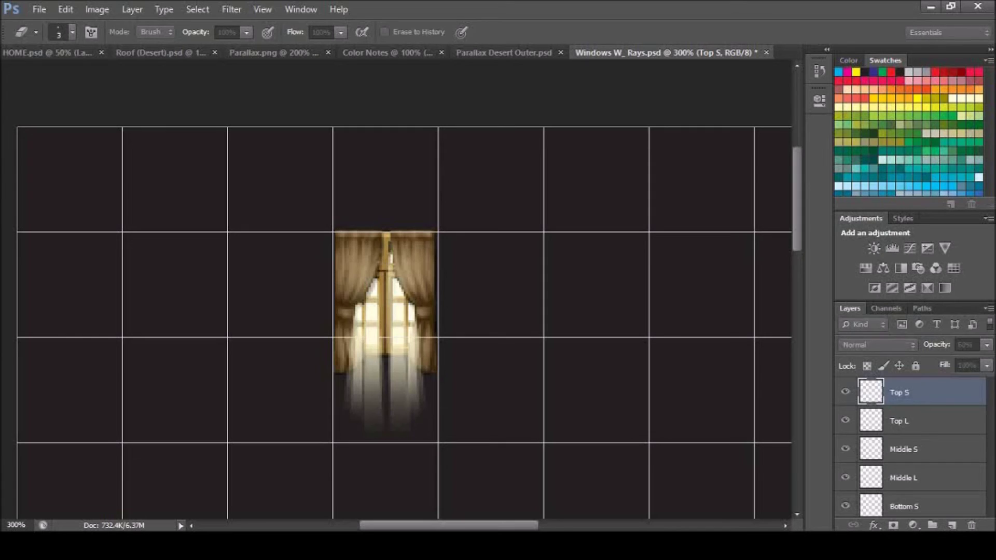
pyautogui.press('Return')
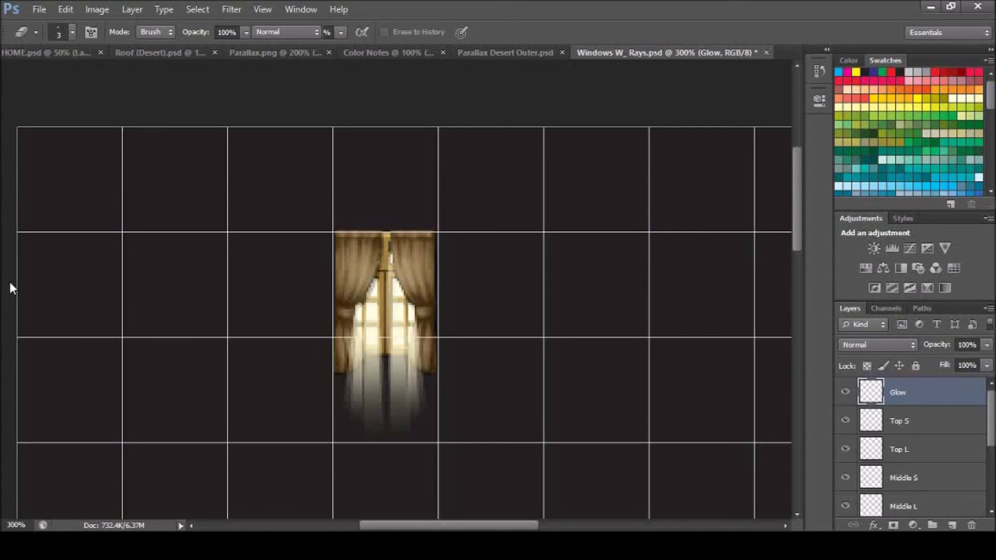
pyautogui.press('g')
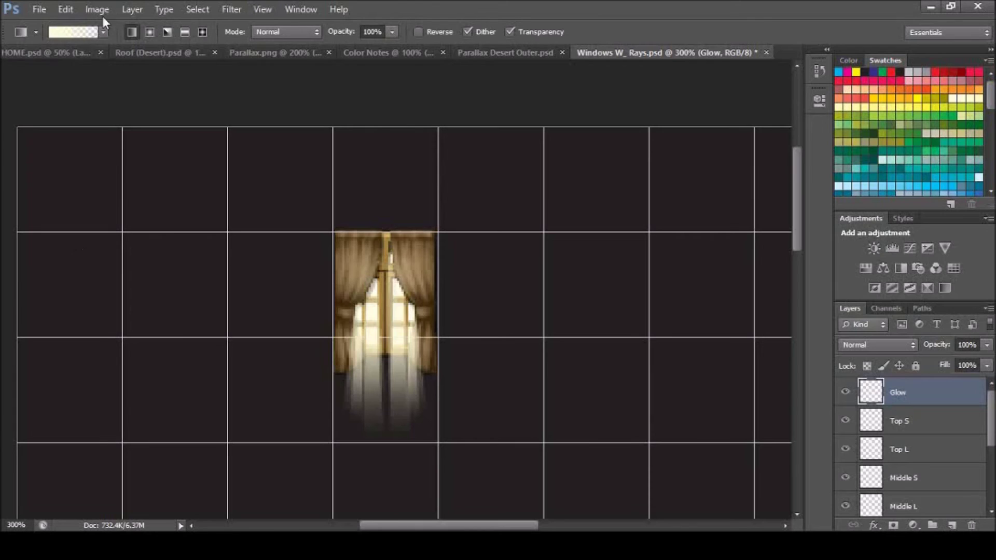
pyautogui.click(148, 32)
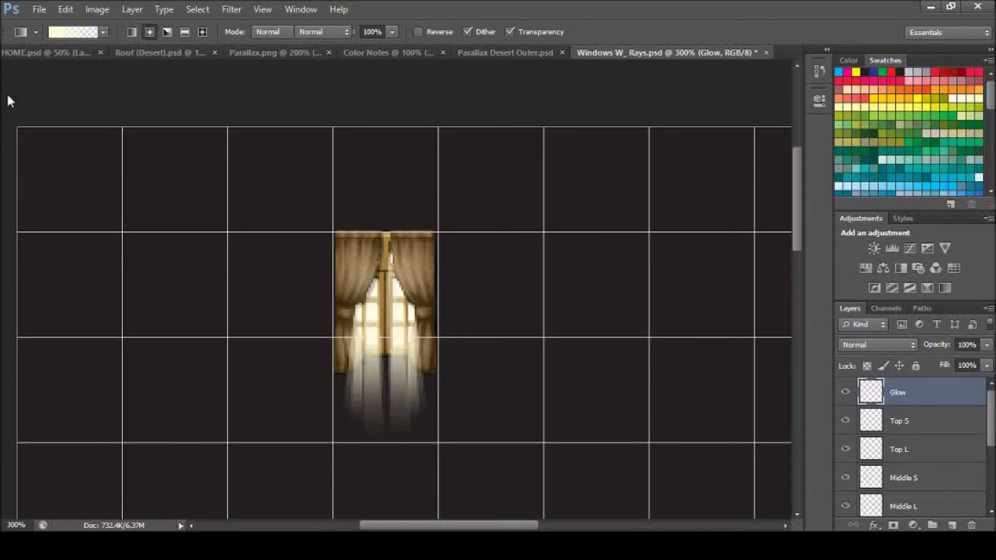
# Draw a large elliptical selection with a 20 px feather around the curtained window on the Glow layer.
pyautogui.press('m')
pyautogui.hotkey('shift', 'm')
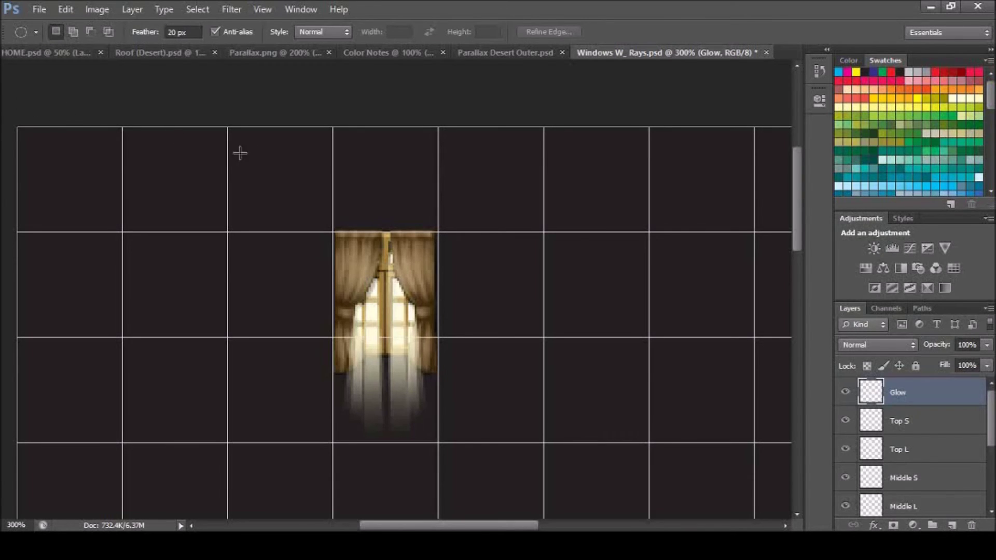
pyautogui.moveTo(289, 198); pyautogui.dragTo(489, 402)
pyautogui.moveTo(489, 403); pyautogui.dragTo(490, 411)
pyautogui.hotkey('ctrl', 'd')
pyautogui.hotkey('ctrl', 'shift', 'd')
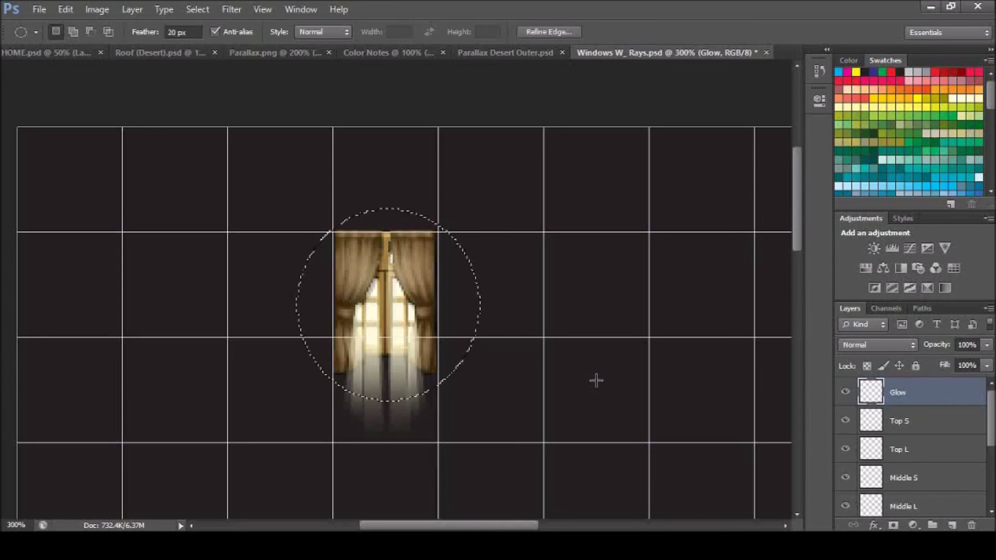
# Nudge the feathered elliptical selection sideways until it is centred on the window.
pyautogui.press('Left')
pyautogui.press('Left')
pyautogui.press('Left')
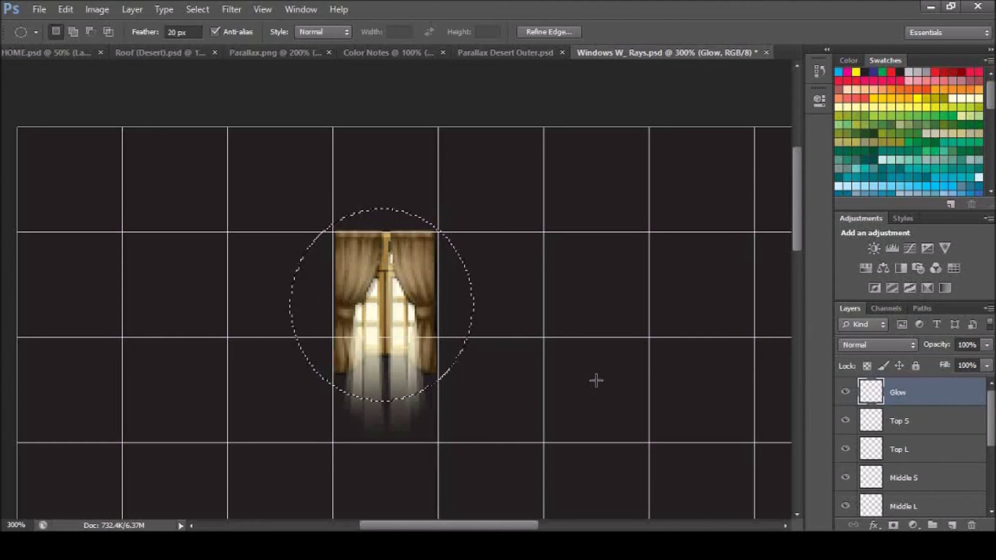
pyautogui.press('Right')
pyautogui.press('Right')
pyautogui.press('Right')
pyautogui.press('Right')
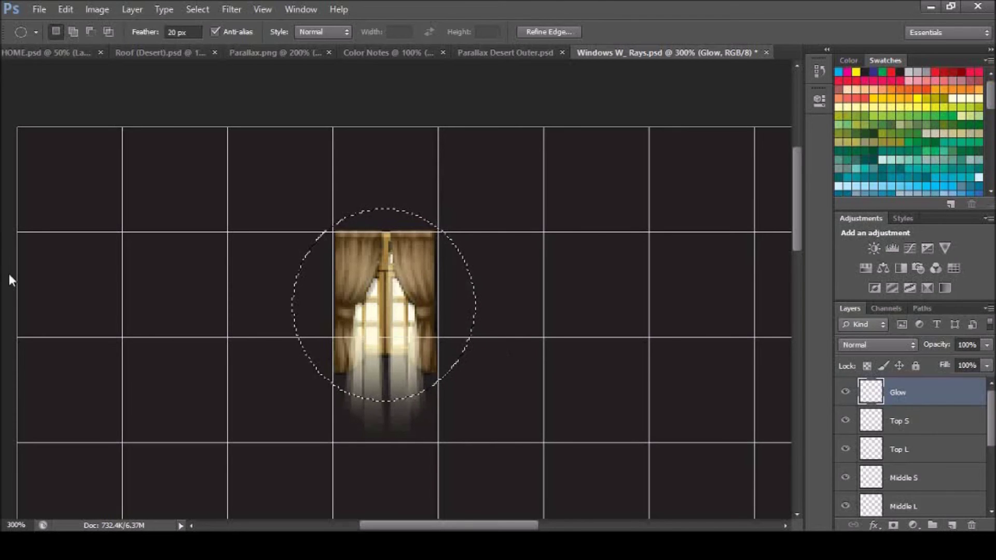
# Fill the feathered selection on the Glow layer with a radial gradient running from the window's centre to just above the selection.
pyautogui.press('g')
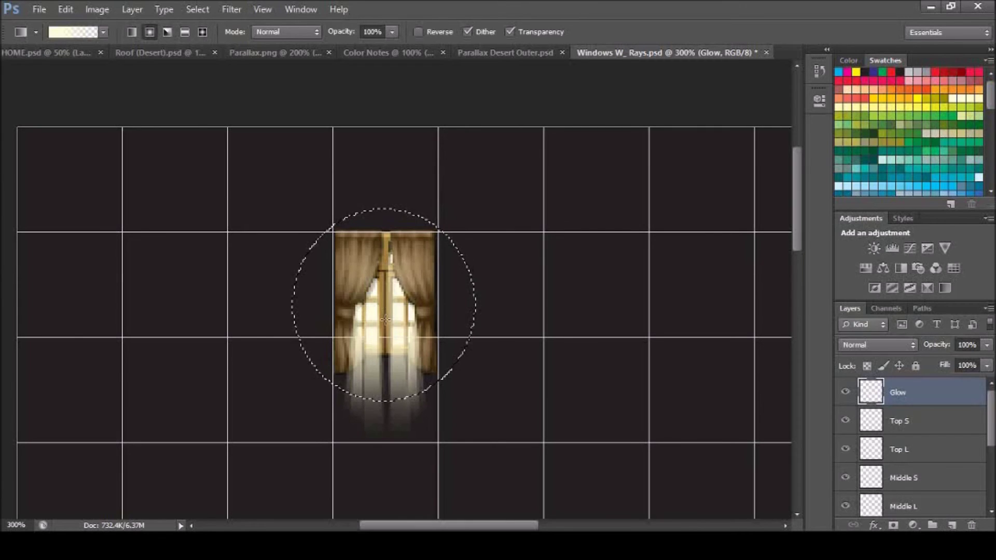
pyautogui.moveTo(386, 319); pyautogui.dragTo(386, 160)
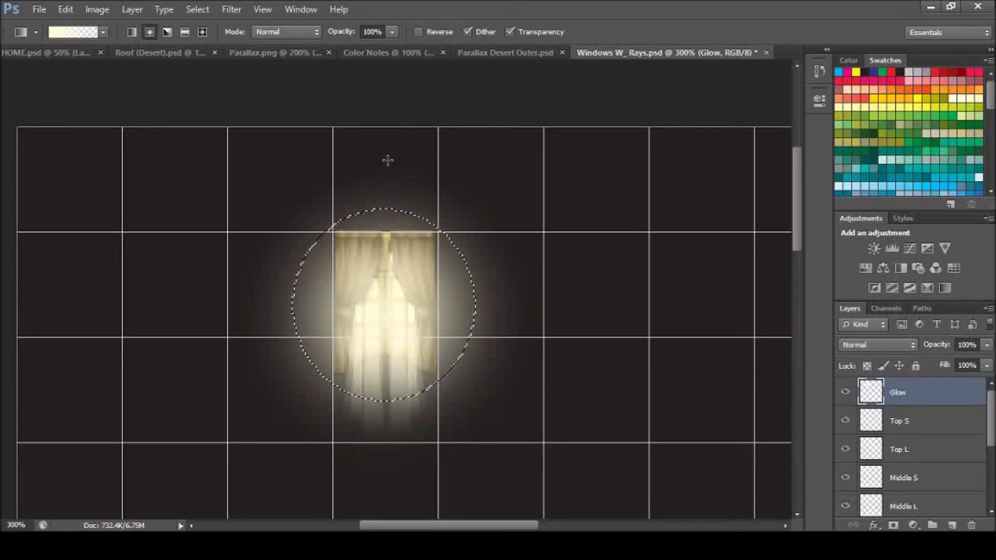
pyautogui.hotkey('ctrl', 'z')
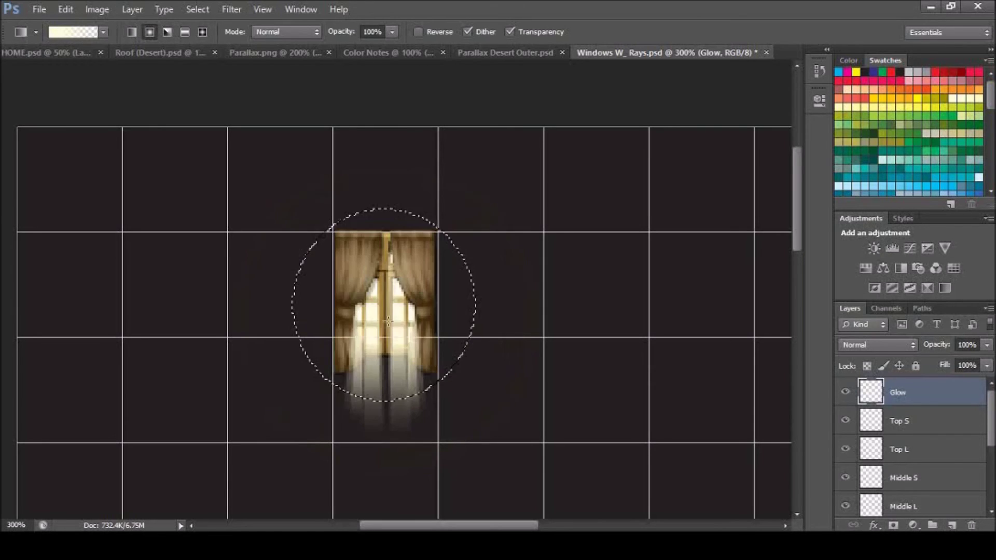
pyautogui.moveTo(383, 290); pyautogui.dragTo(386, 192)
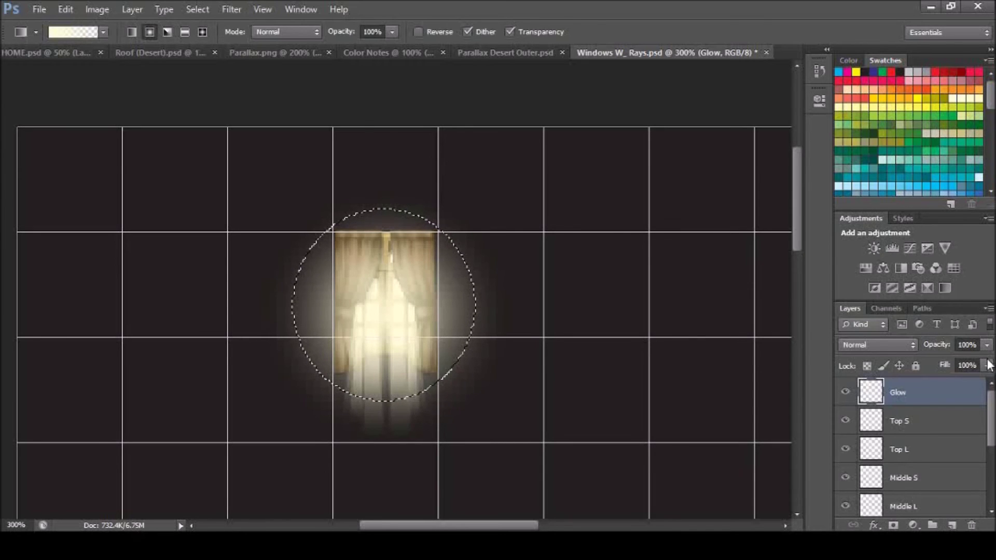
# Try the Glow layer at 4% opacity and restore it to 100%.
pyautogui.click(967, 344)
pyautogui.write('40')
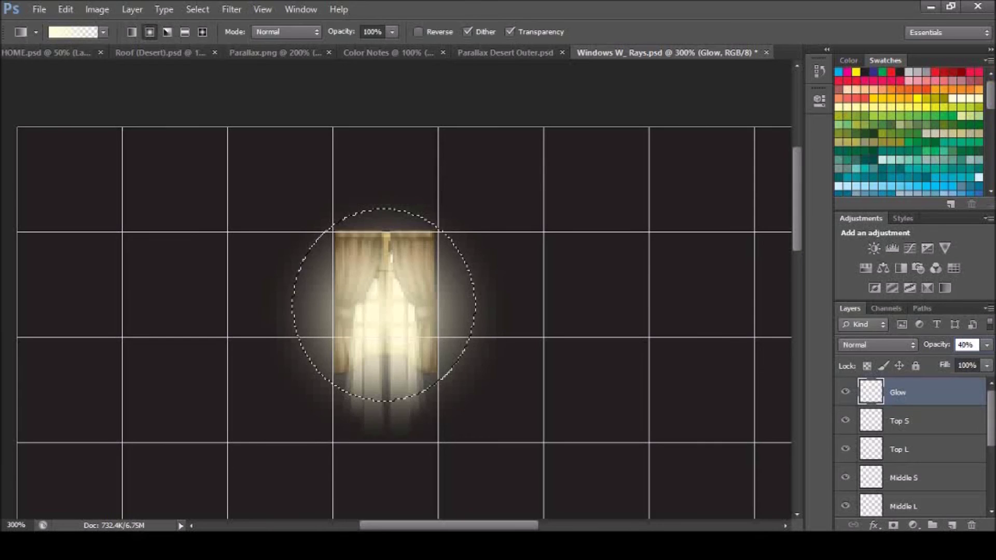
pyautogui.press('BackSpace')
pyautogui.press('BackSpace')
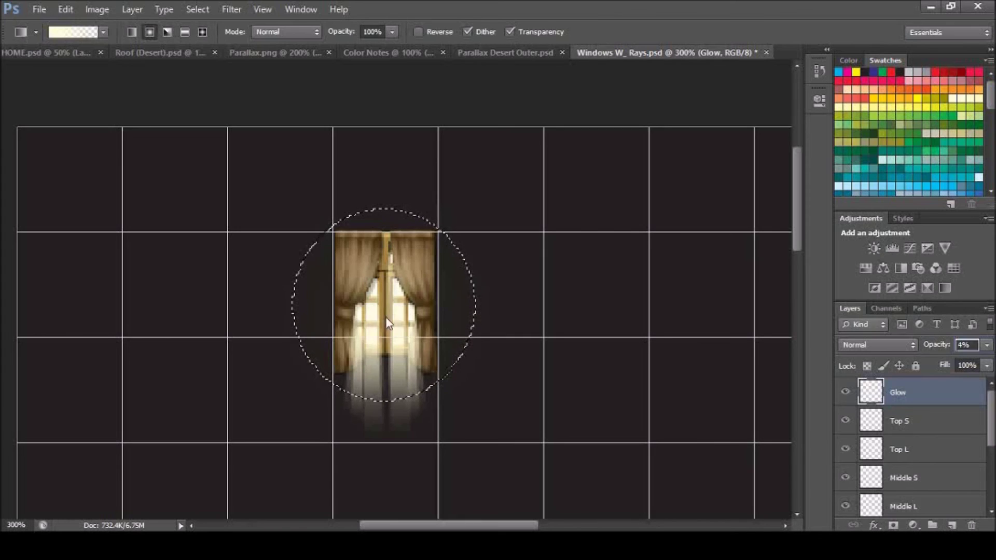
pyautogui.write('4')
pyautogui.press('Return')
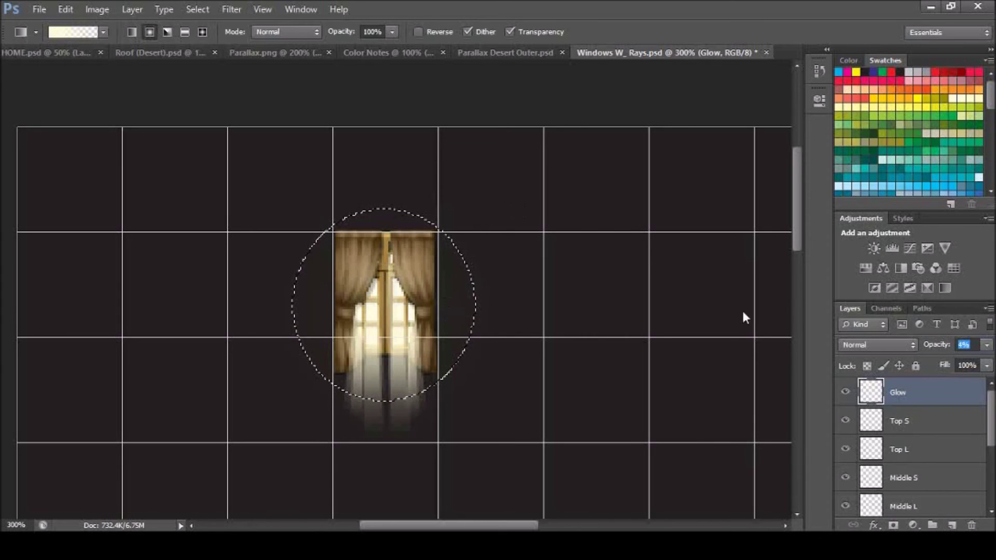
pyautogui.press('Return')
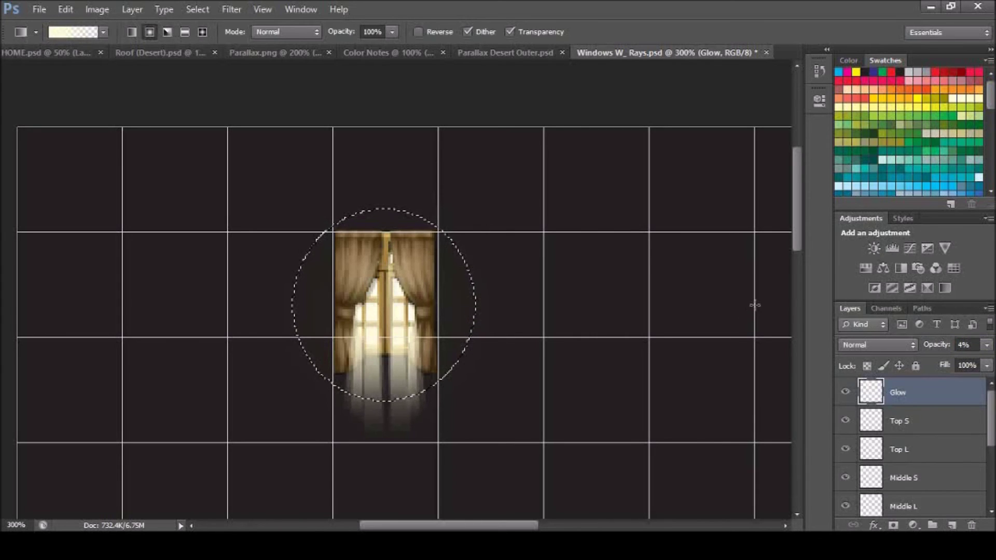
pyautogui.moveTo(972, 344); pyautogui.dragTo(911, 341)
pyautogui.write('100')
pyautogui.press('Return')
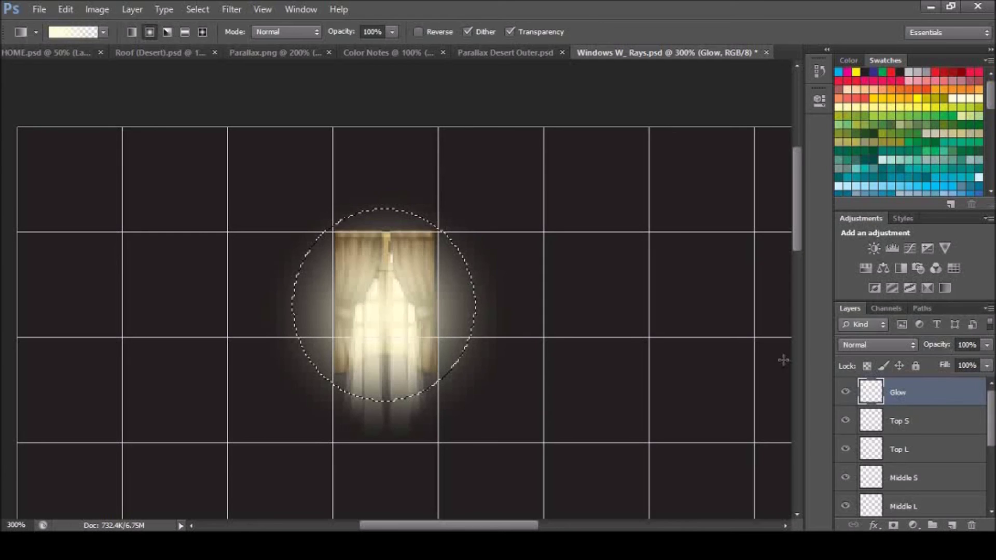
# Try clearing the glow inside the feathered selection and undo the deletion.
pyautogui.press('Delete')
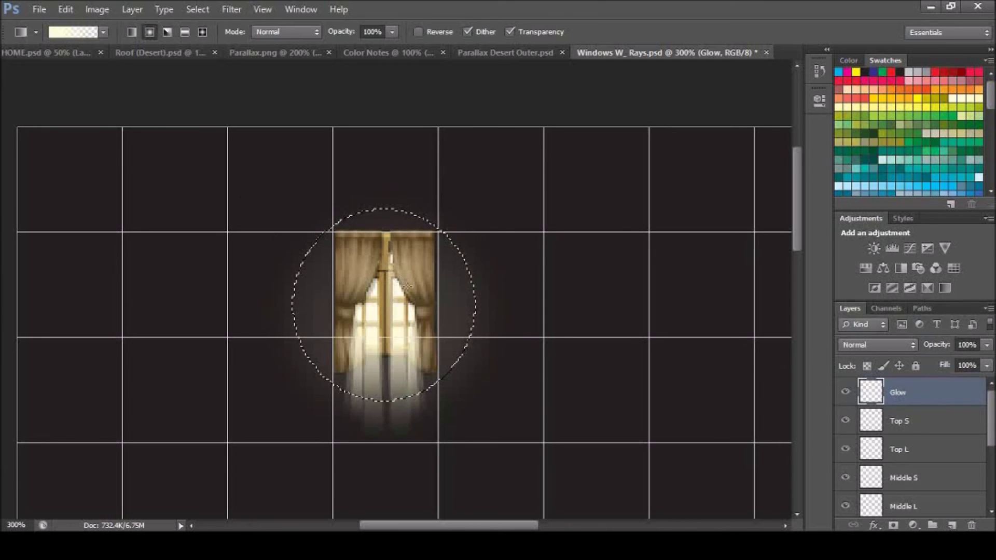
pyautogui.hotkey('ctrl', 'z')
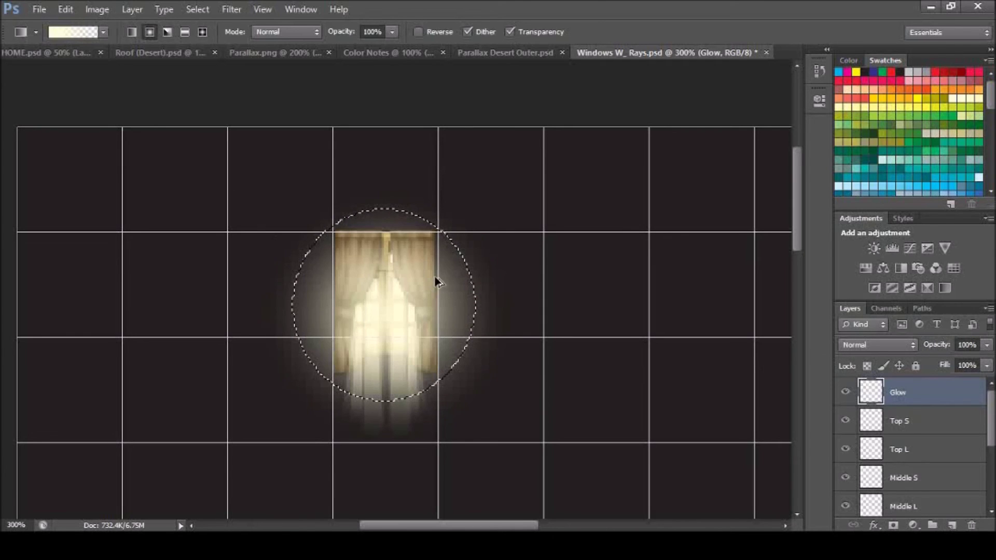
pyautogui.press('Delete')
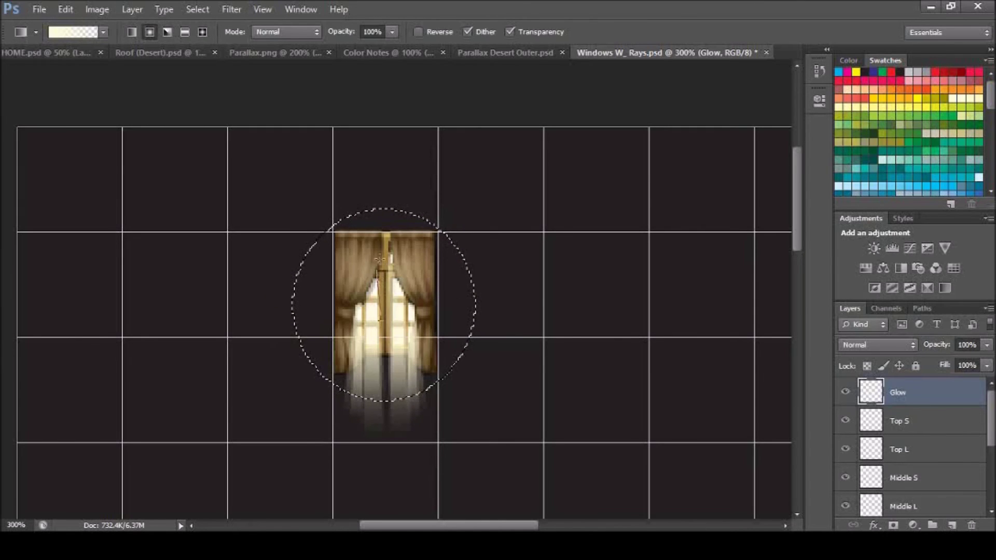
pyautogui.hotkey('ctrl', 'z')
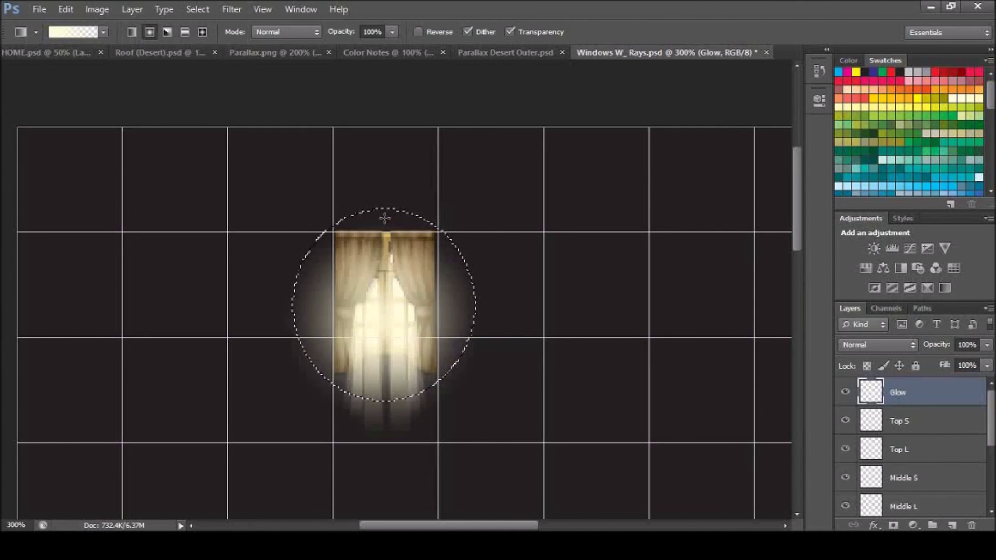
# Try 30% opacity on the Glow layer and raise it to 40%.
pyautogui.click(967, 345)
pyautogui.write('3')
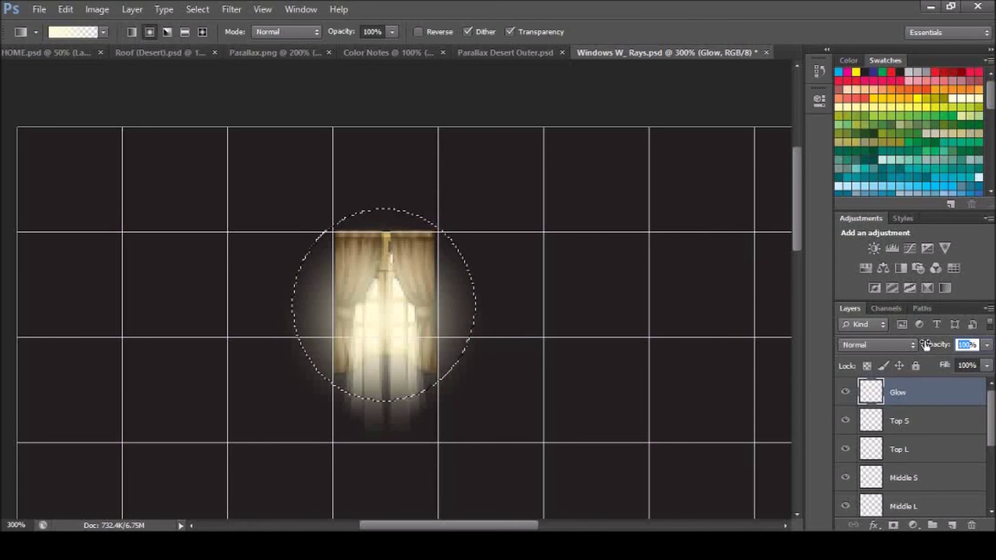
pyautogui.press('Return')
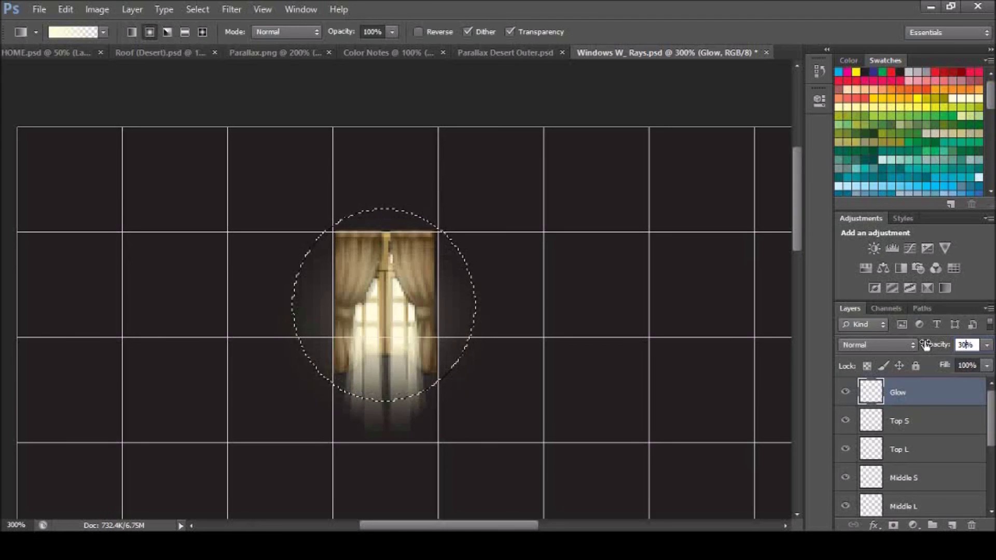
pyautogui.write('40')
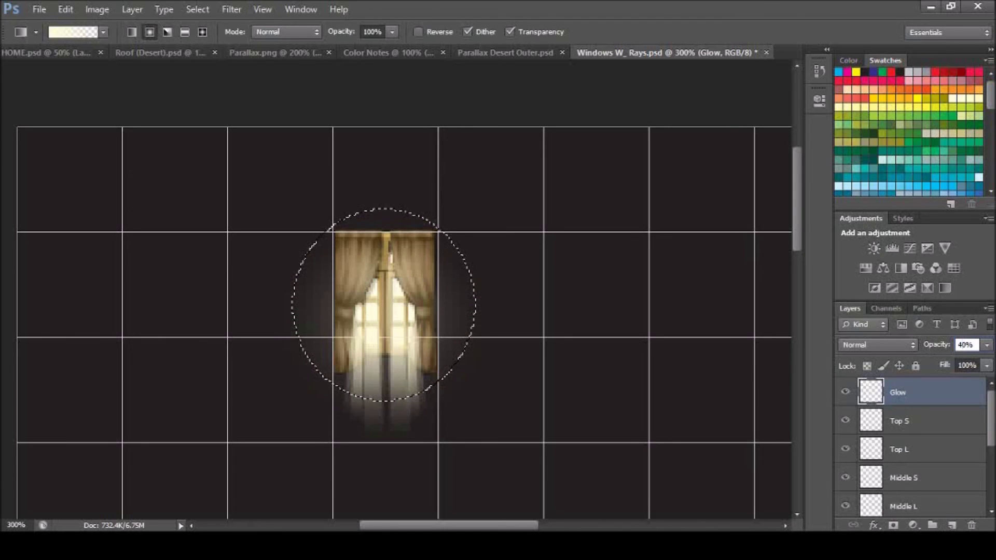
pyautogui.press('Return')
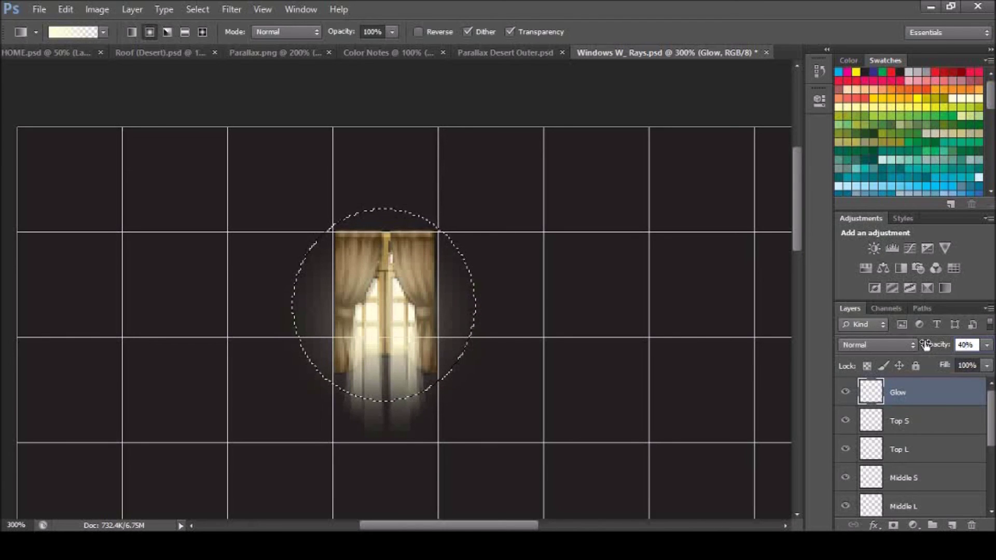
# Set the Top S layer's opacity to 50% after trying 40%.
pyautogui.click(908, 424)
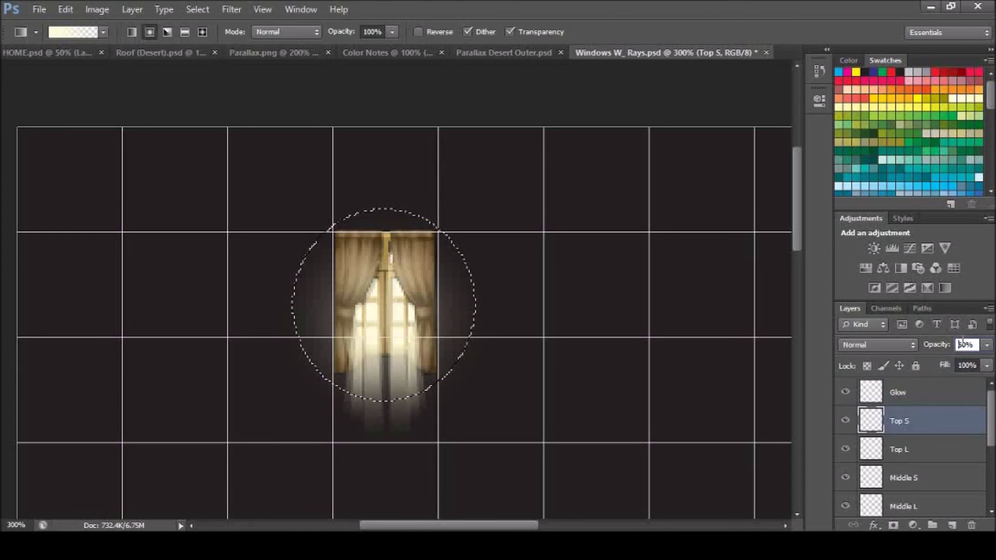
pyautogui.click(925, 349)
pyautogui.write('40')
pyautogui.press('Return')
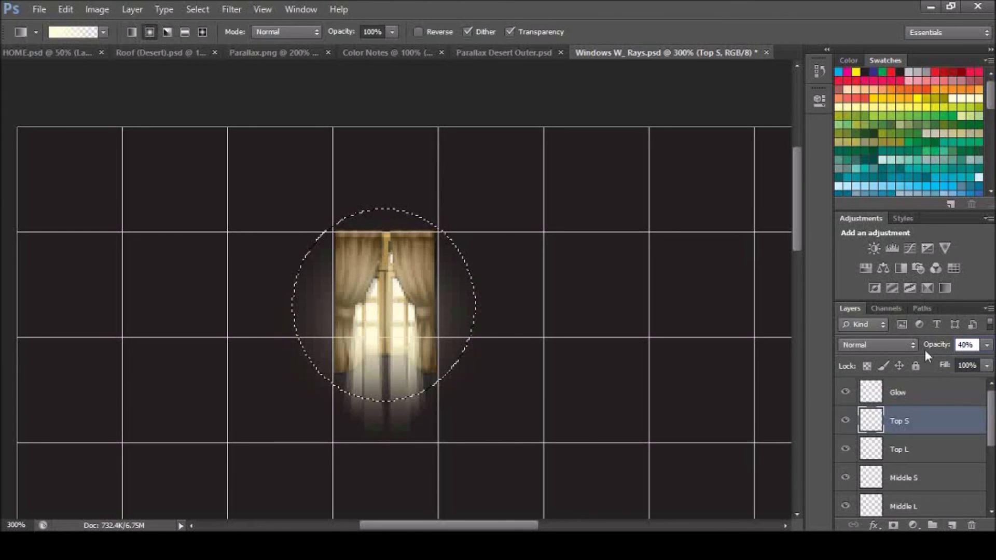
pyautogui.write('50')
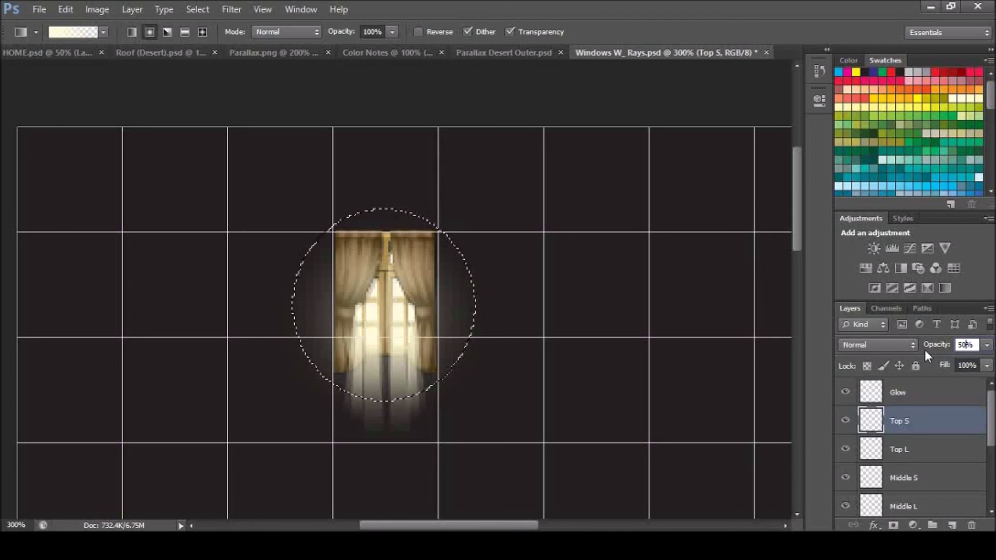
pyautogui.press('Return')
# Clear the elliptical selection and hide the grid over the canvas.
pyautogui.press('m')
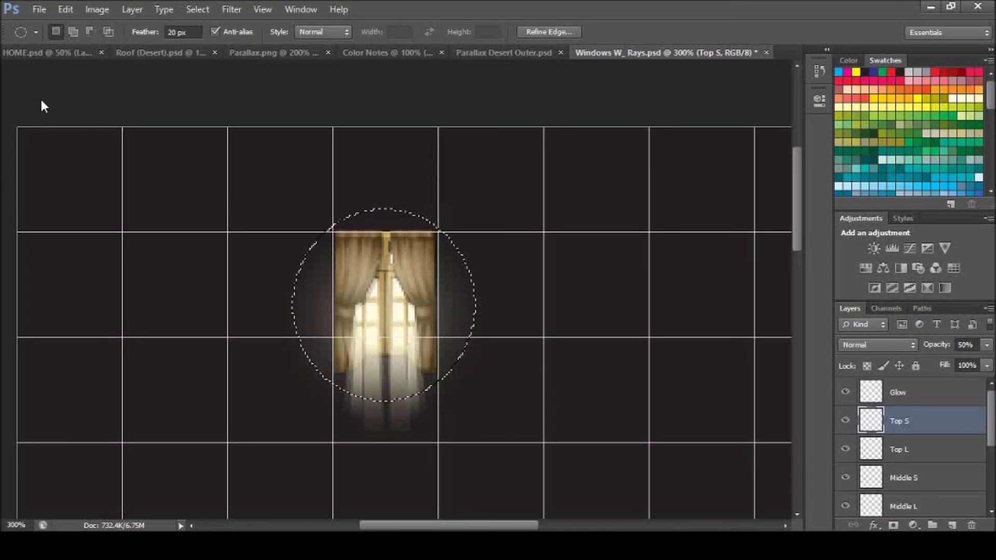
pyautogui.hotkey('ctrl', 'd')
pyautogui.hotkey('ctrl', '-')
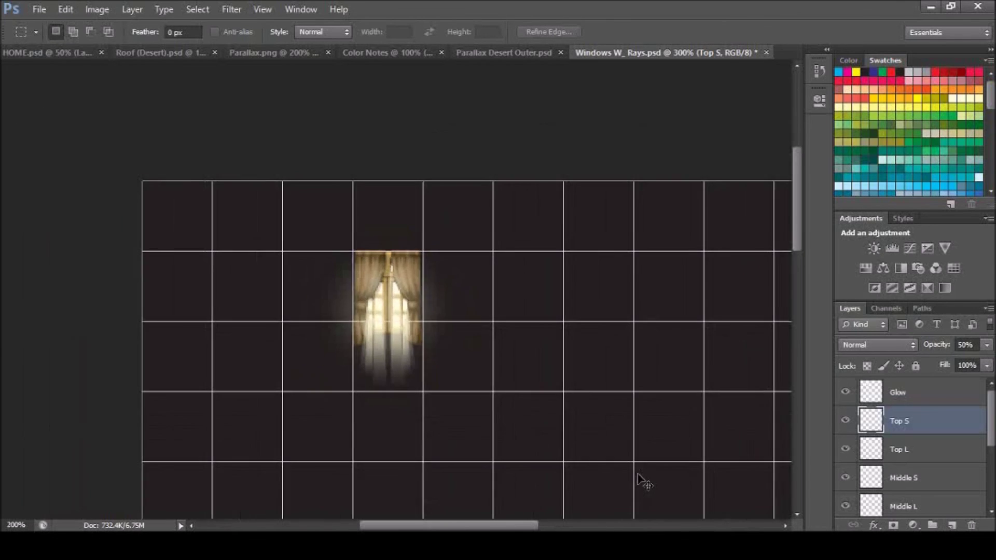
pyautogui.hotkey('ctrl', '+')
pyautogui.hotkey('ctrl', "'")
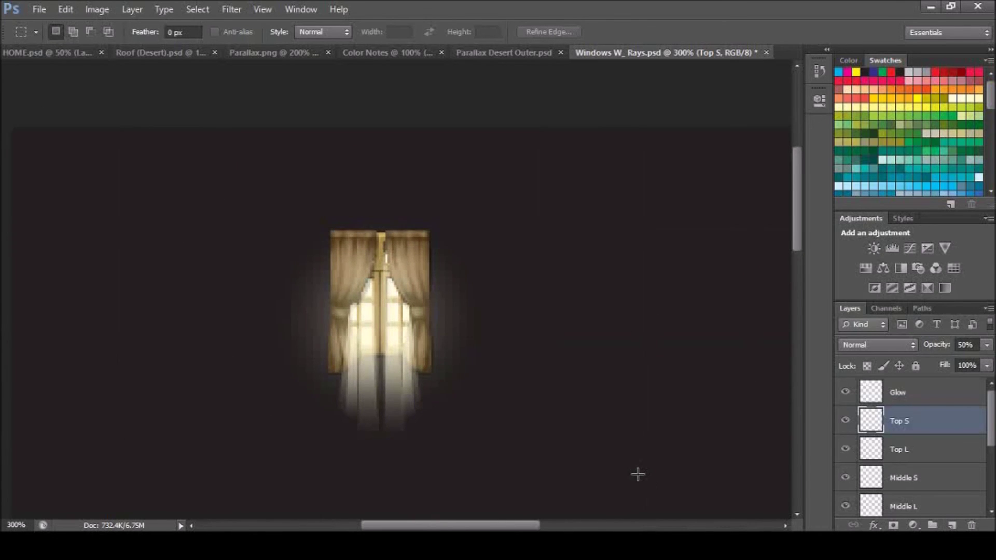
# Show the Window (Complete) group for comparison and lower the Glow layer's opacity to 20%.
pyautogui.scroll(-3, 908, 397)
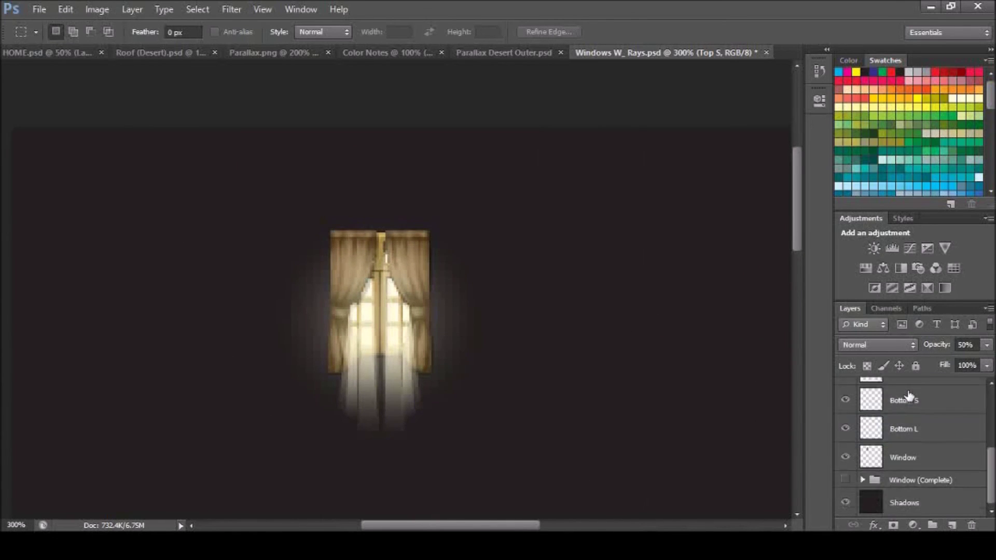
pyautogui.click(845, 480)
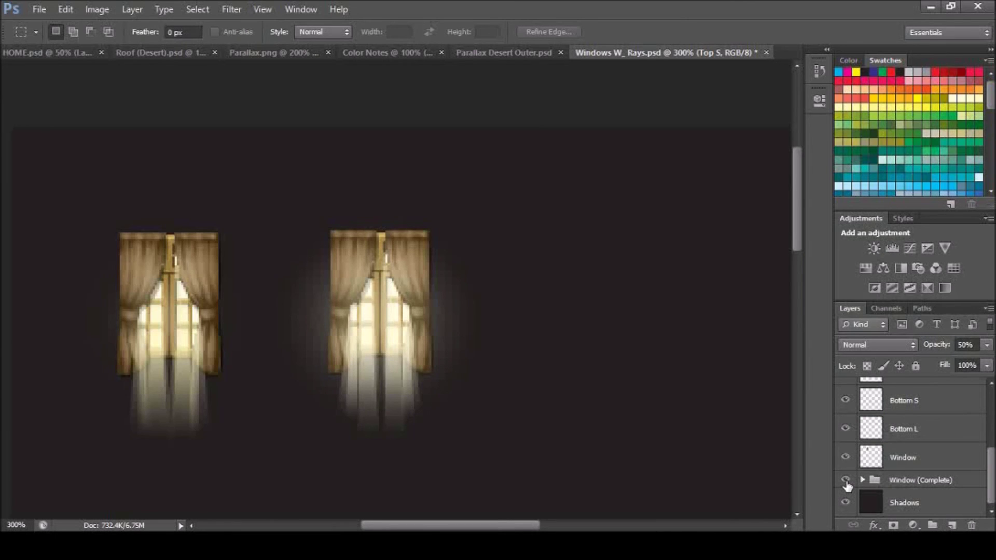
pyautogui.scroll(3, 847, 482)
pyautogui.click(901, 392)
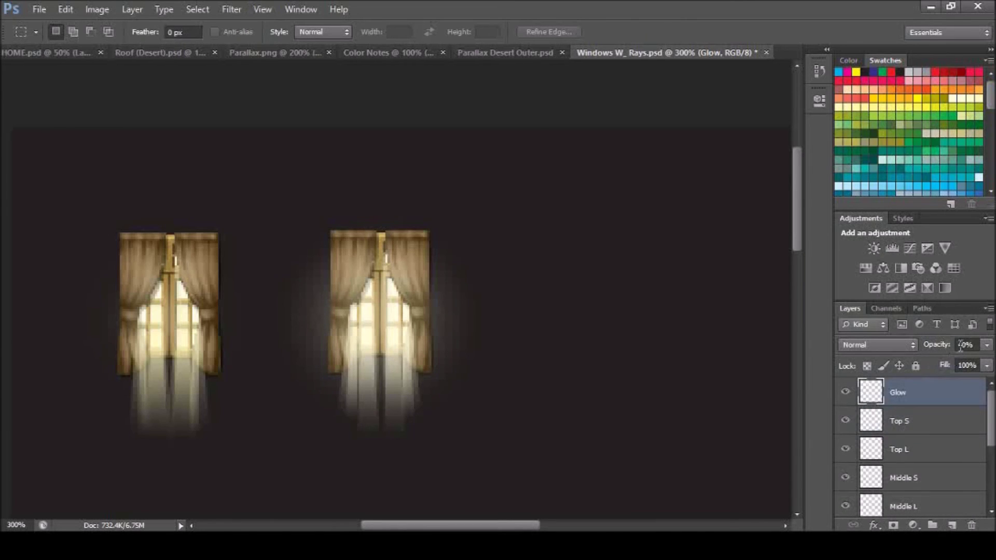
pyautogui.click(945, 344)
pyautogui.write('20')
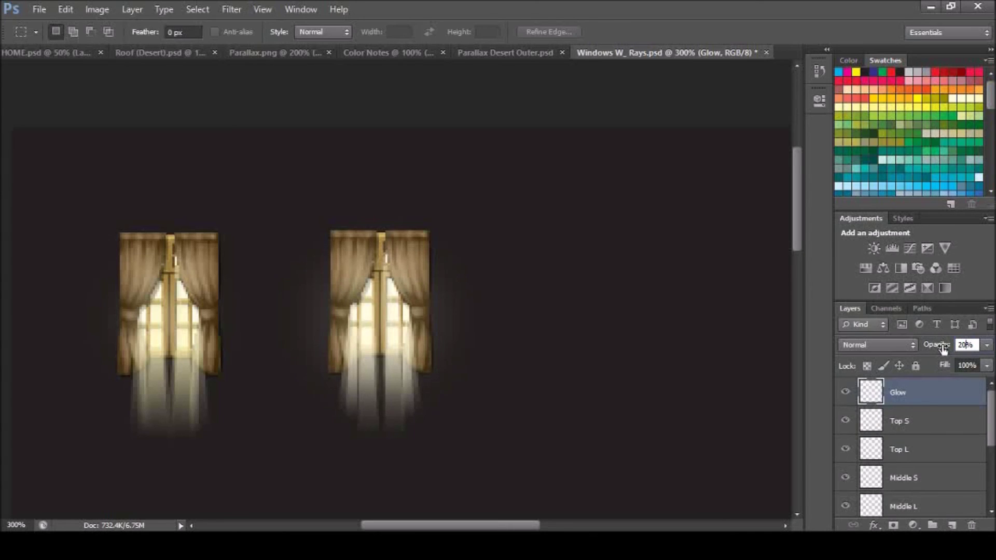
pyautogui.press('Return')
pyautogui.moveTo(62, 173); pyautogui.dragTo(212, 287)
pyautogui.moveTo(465, 409); pyautogui.dragTo(582, 471)
pyautogui.click(668, 379)
pyautogui.moveTo(116, 289); pyautogui.dragTo(222, 444)
pyautogui.click(222, 444)
pyautogui.moveTo(309, 241); pyautogui.dragTo(464, 455)
pyautogui.click(519, 381)
pyautogui.click(553, 353)
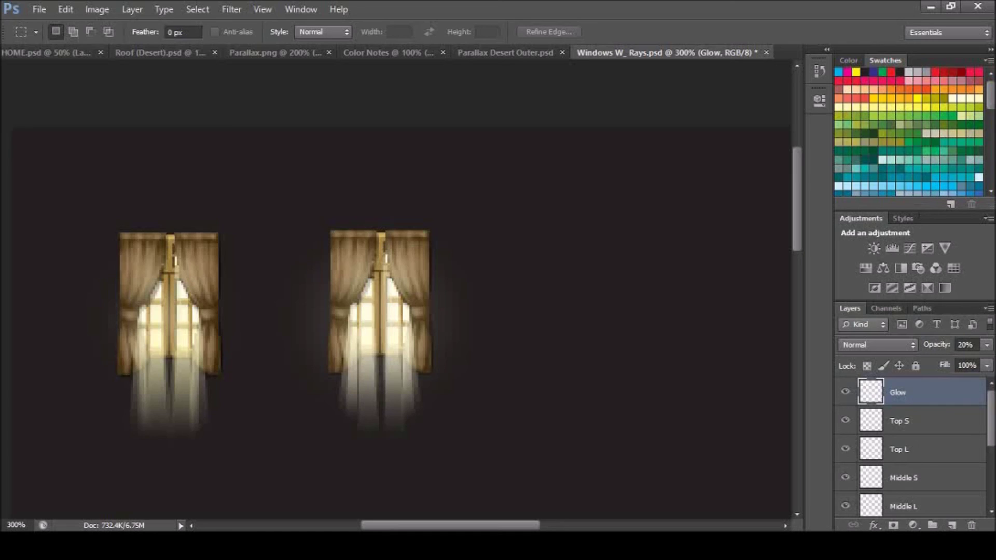